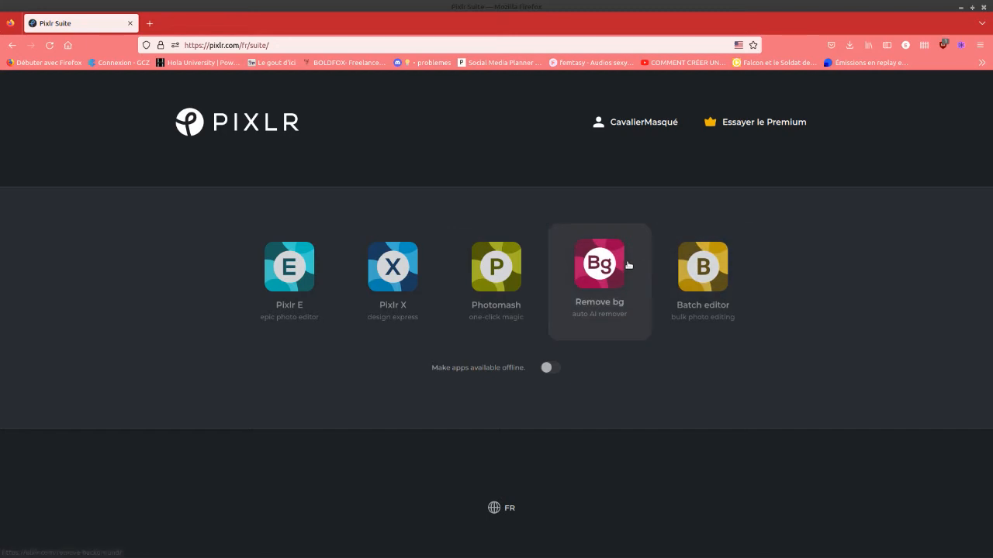
Step: Open the Remove bg tool and browse for photos in the photos_libre_tuto folder
click(627, 265)
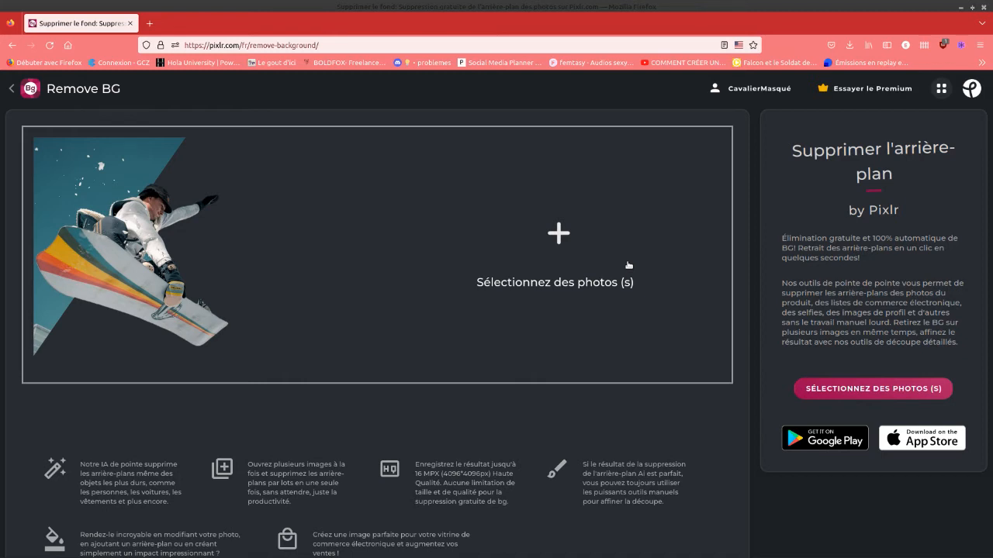
click(627, 263)
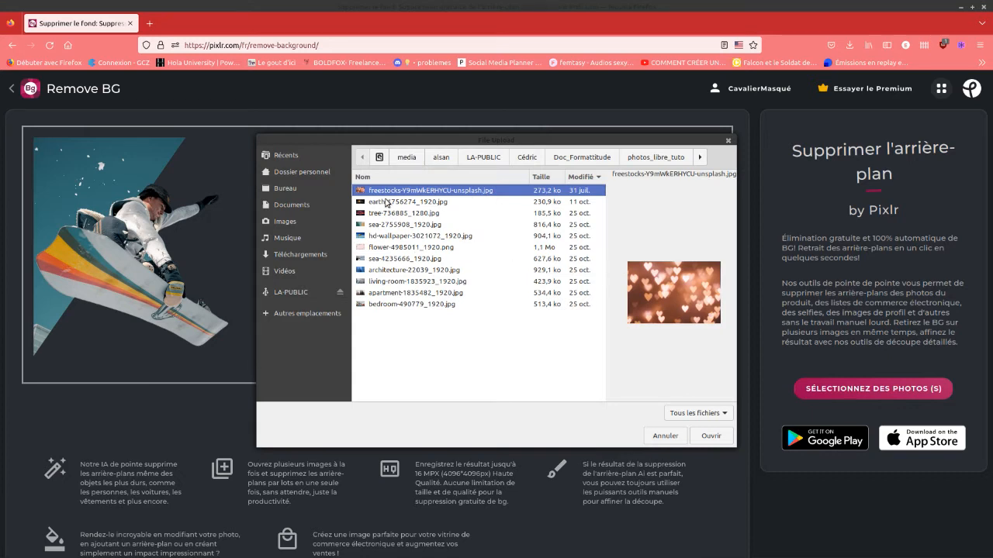
click(656, 157)
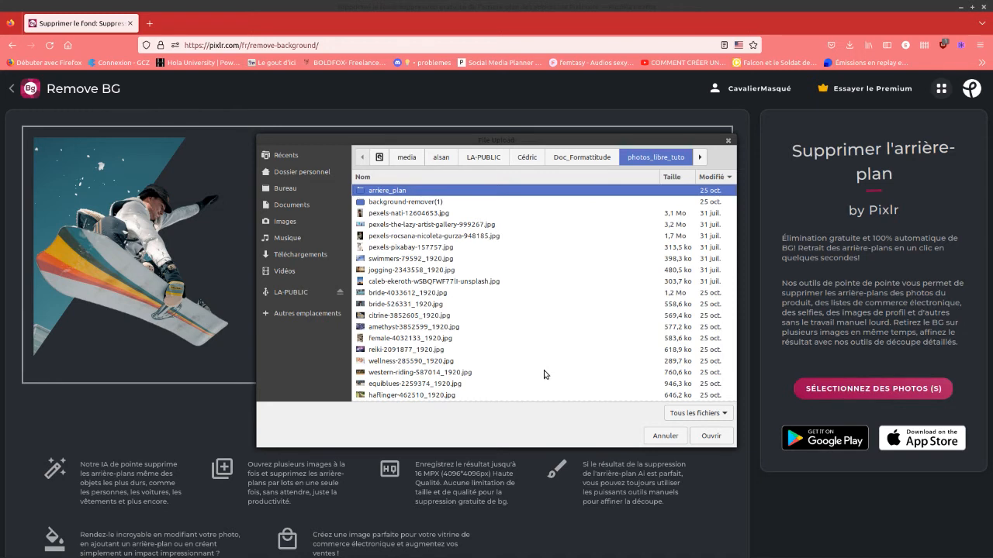
Step: Load the photos from pexels-pixabay-157757.jpg through equiblues-2259374_1920.jpg for batch background removal
click(416, 246)
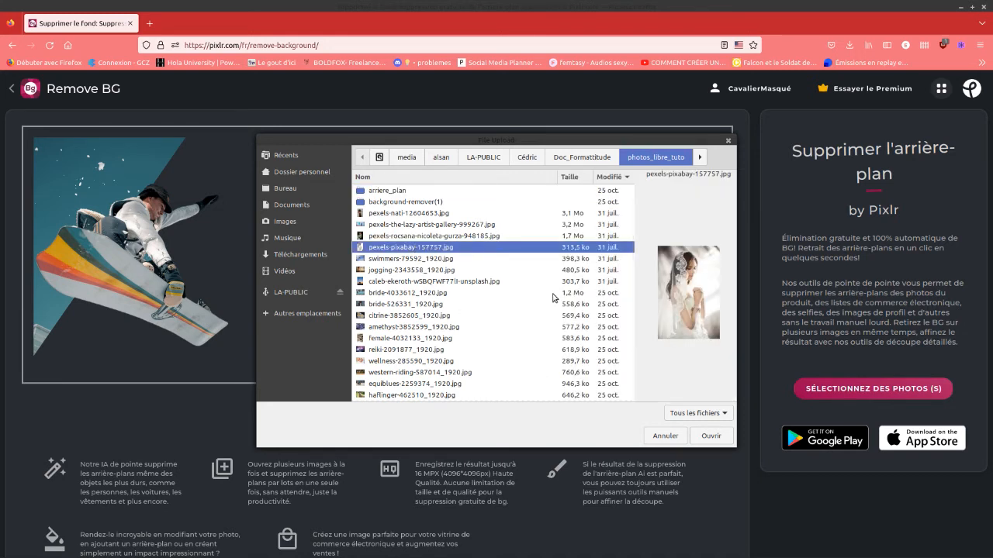
key(shift+Down)
key(shift+Down)
key(shift+Down)
key(shift+Down)
key(shift+Down)
key(shift+Down)
key(shift+Down)
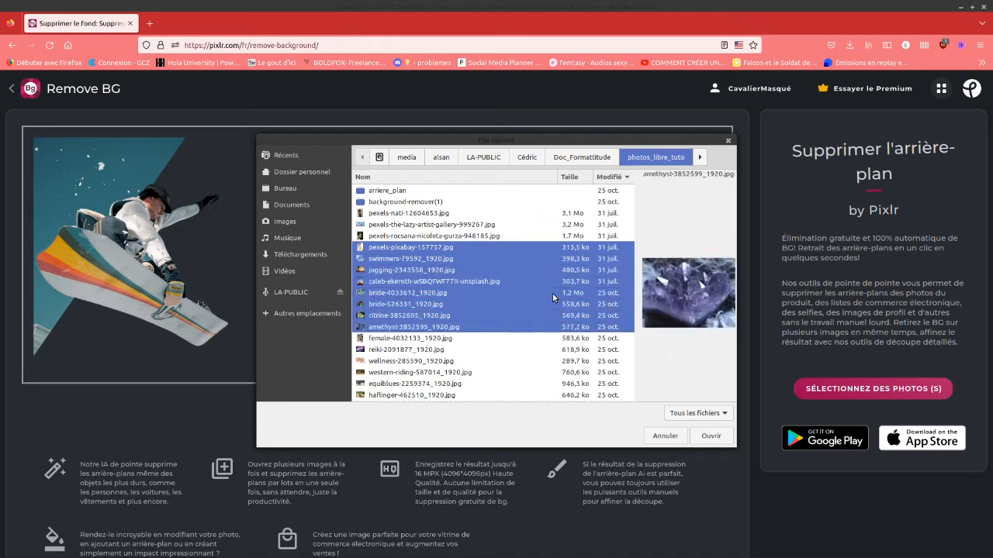
key(shift+Down)
key(shift+Down)
key(shift+Down)
key(shift+Down)
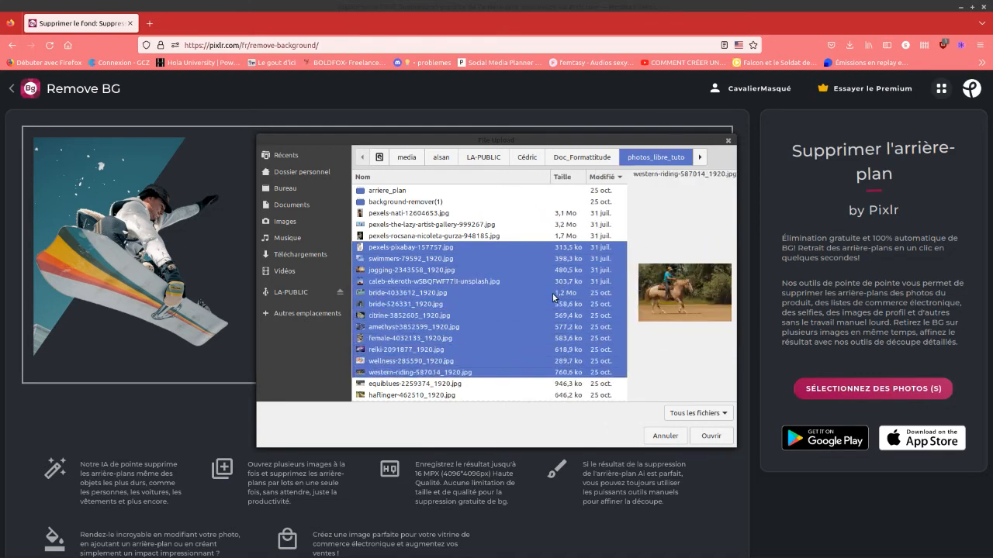
key(shift+Down)
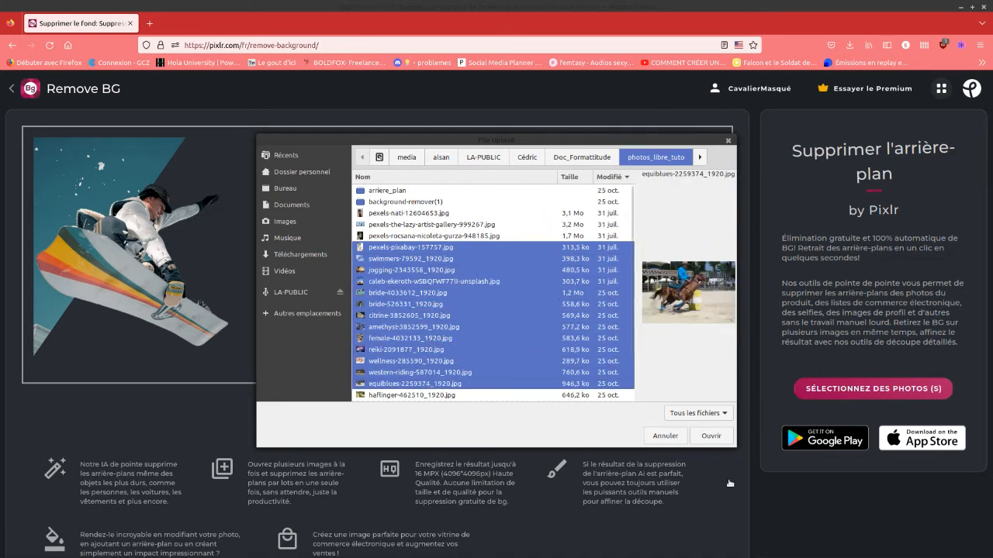
click(721, 442)
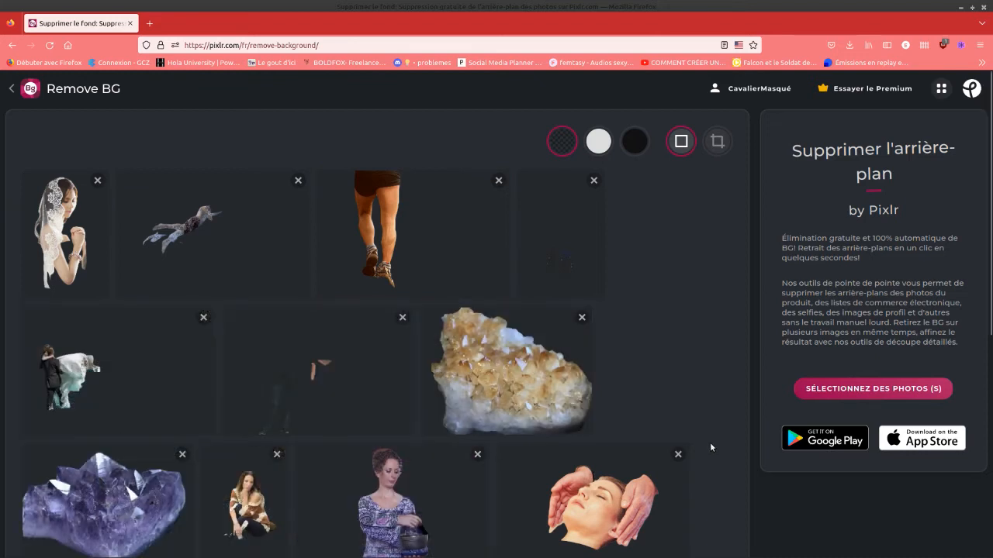
Step: Discard the two badly cut-out, nearly empty images from the background removal results
scroll(711, 446, down, 5)
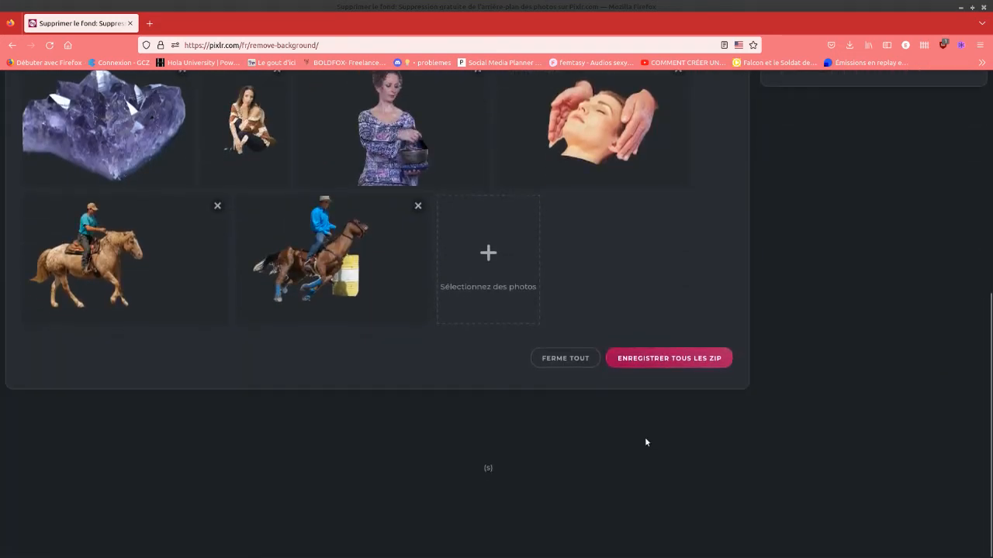
scroll(644, 435, up, 5)
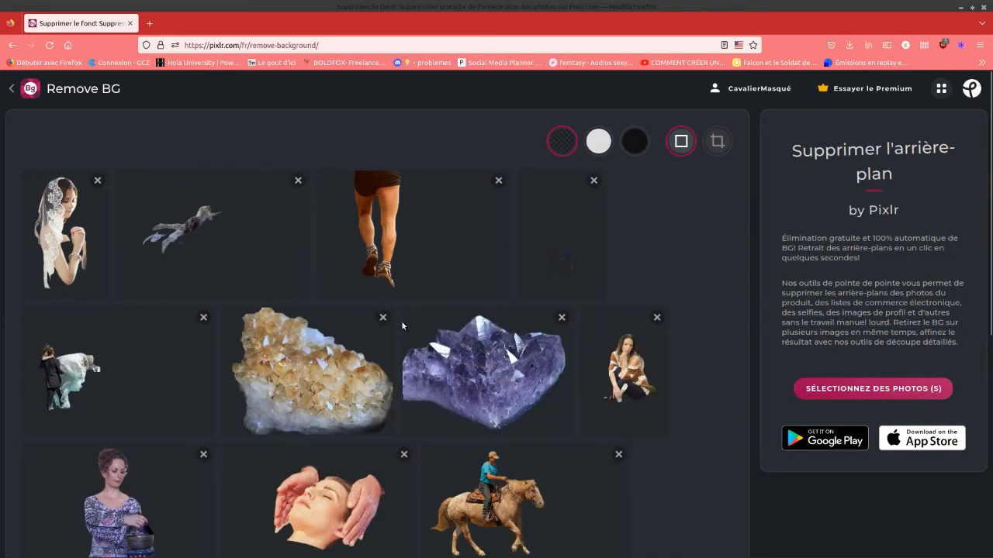
click(594, 180)
Step: Review the remaining cutouts and the options for saving them individually or all together as a ZIP
scroll(704, 332, down, 1)
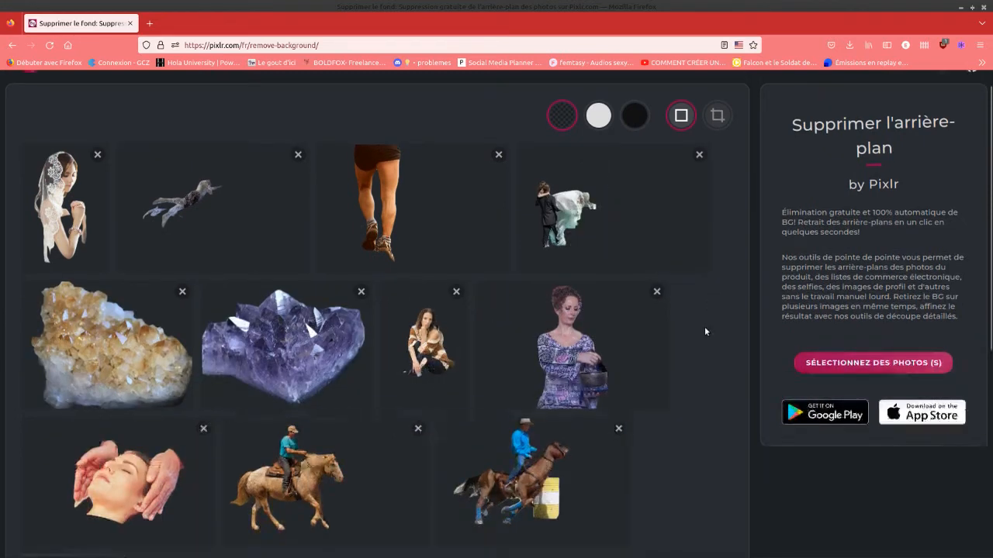
scroll(703, 331, down, 4)
scroll(354, 312, up, 5)
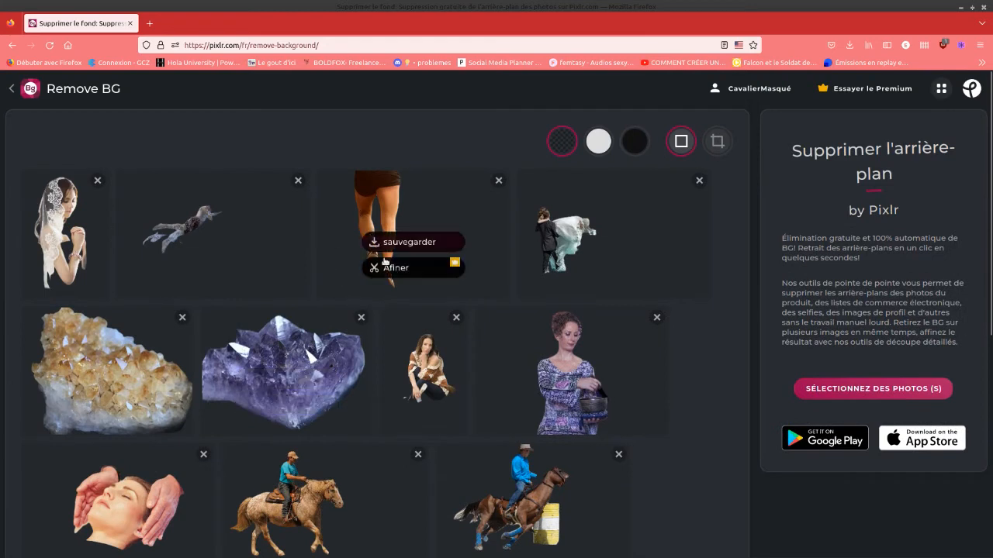
scroll(461, 363, down, 5)
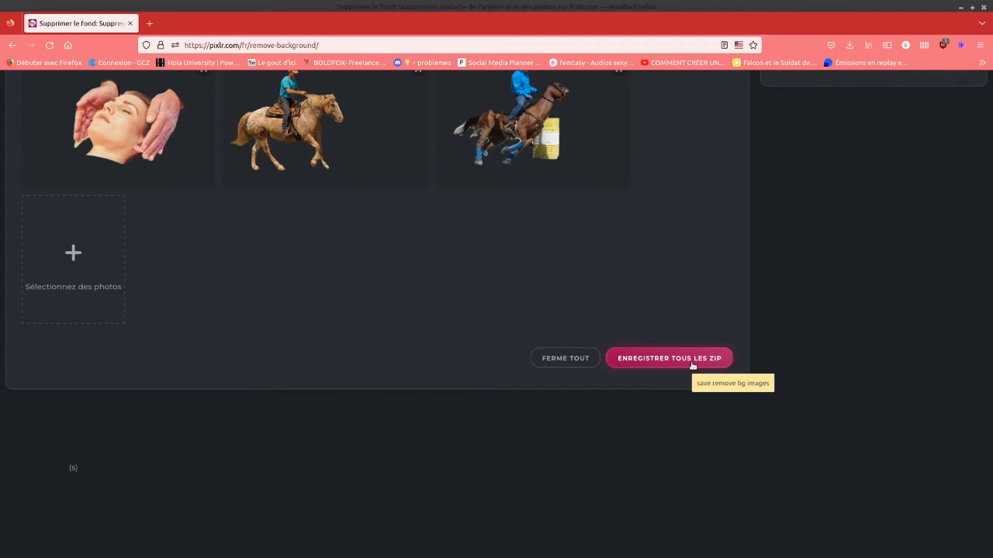
scroll(692, 365, up, 3)
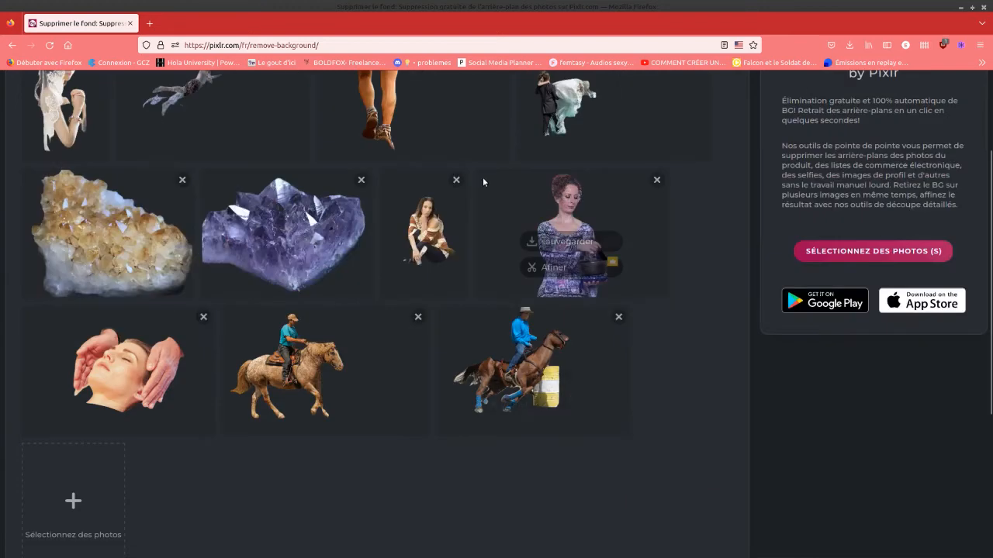
scroll(597, 381, up, 2)
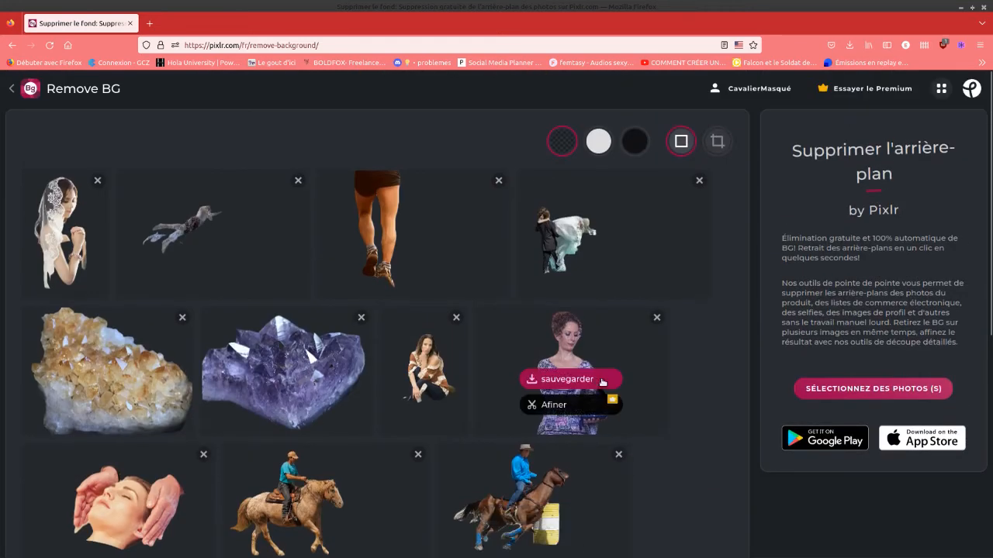
Step: Leave Remove BG for Pixlr X and browse to the arriere_plan folder to open an image
click(11, 89)
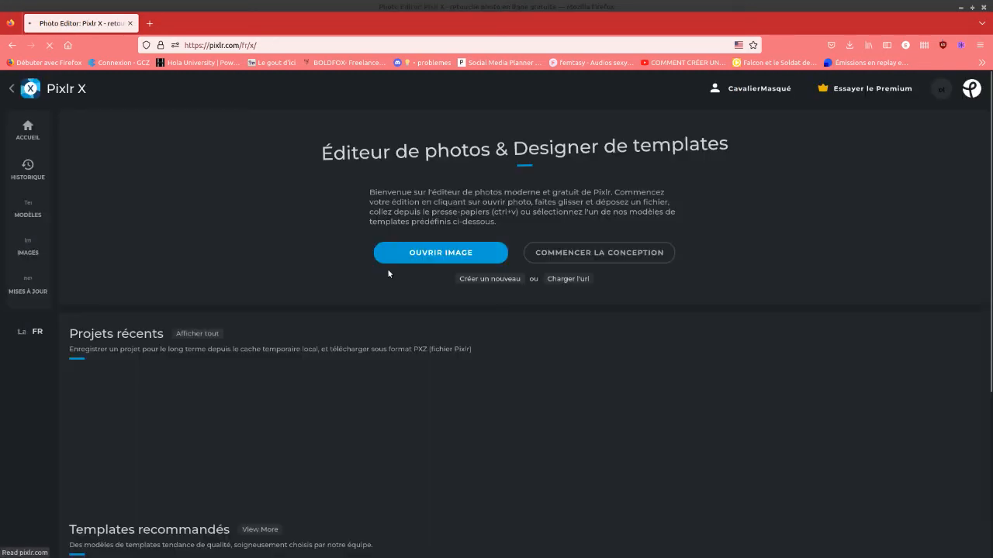
click(471, 261)
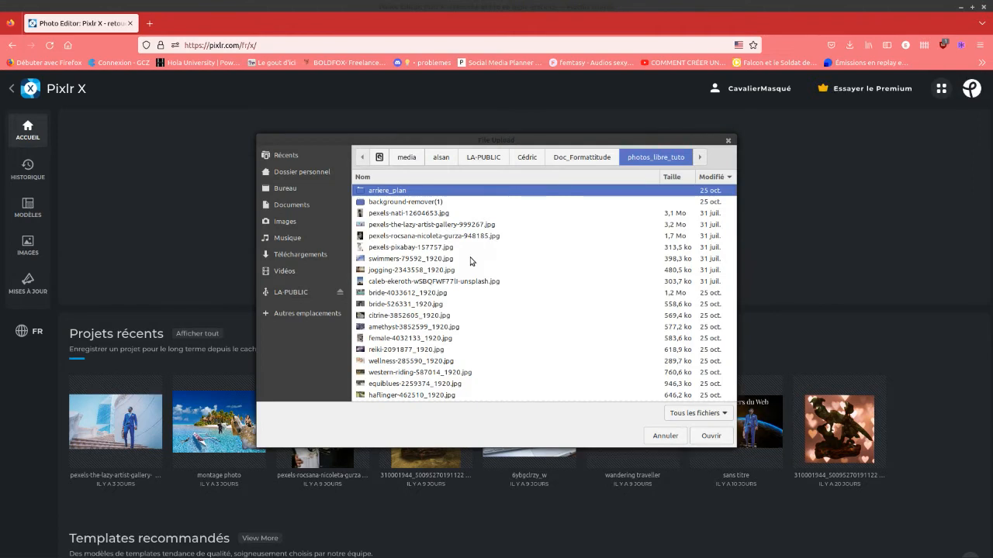
double_click(421, 193)
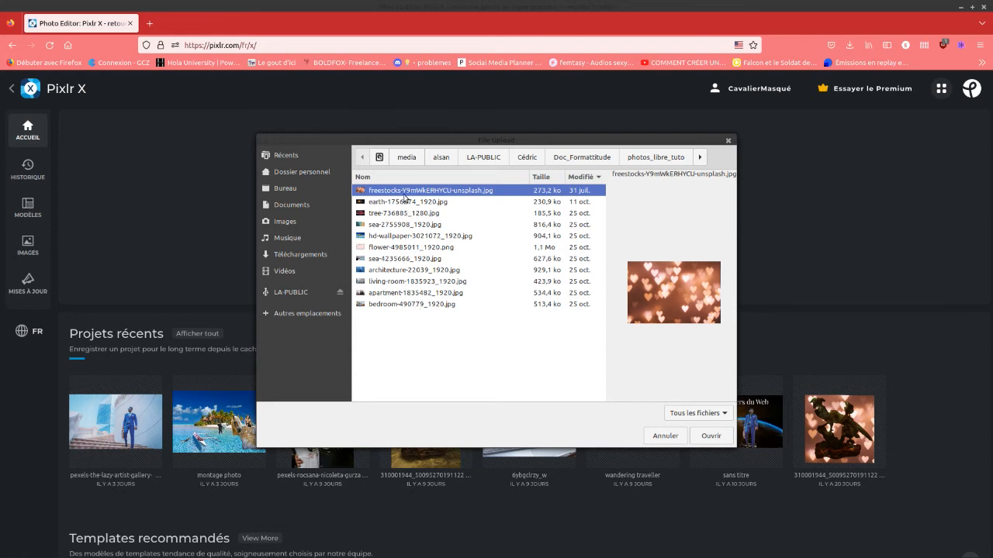
Step: Preview the available background images and open earth-1756274_1920.jpg as the base of the montage
key(Down)
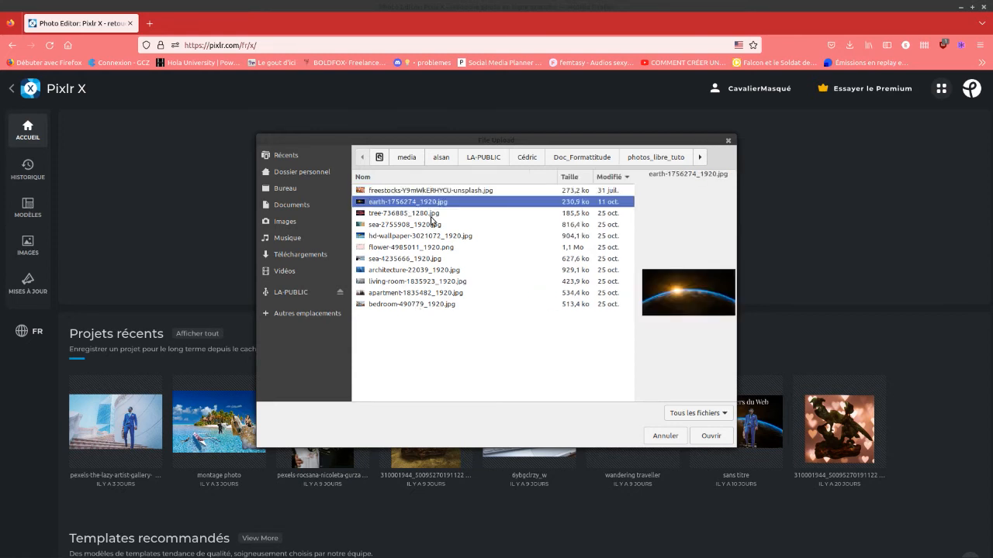
key(Down)
key(Down)
key(Down)
key(Down)
key(Down)
key(Down)
key(Down)
key(Down)
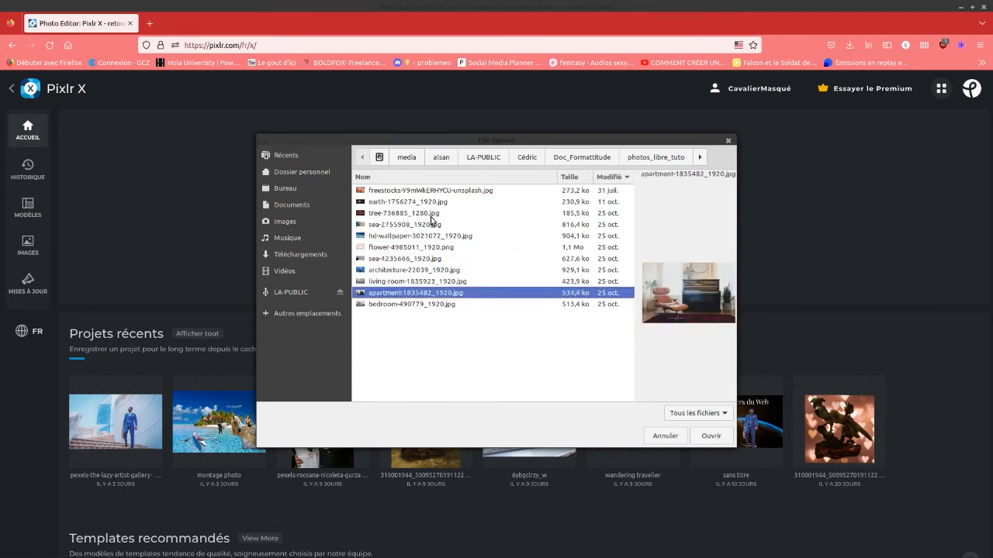
key(Down)
key(Up)
key(Up)
key(Up)
key(Up)
key(Up)
key(Up)
key(Up)
key(Up)
key(Up)
key(Up)
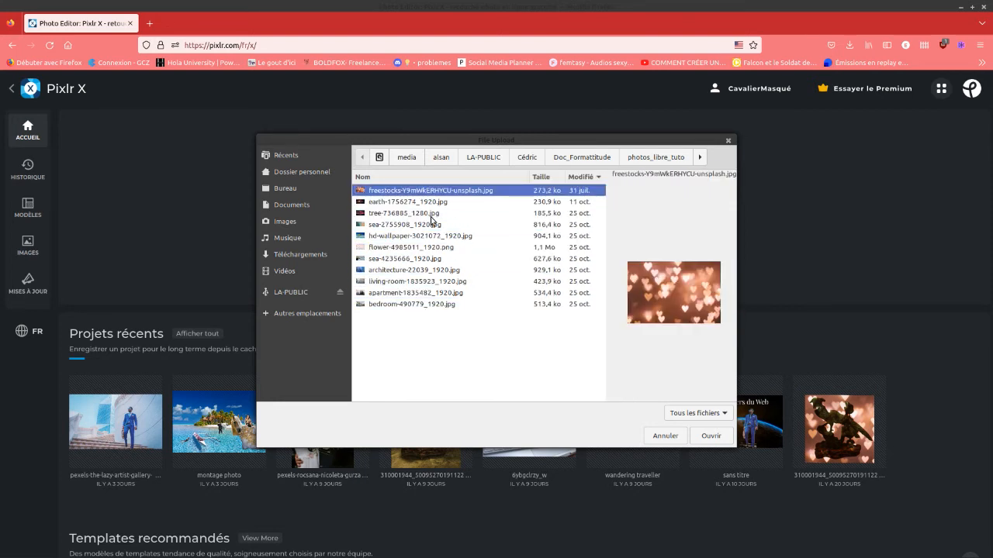
key(Down)
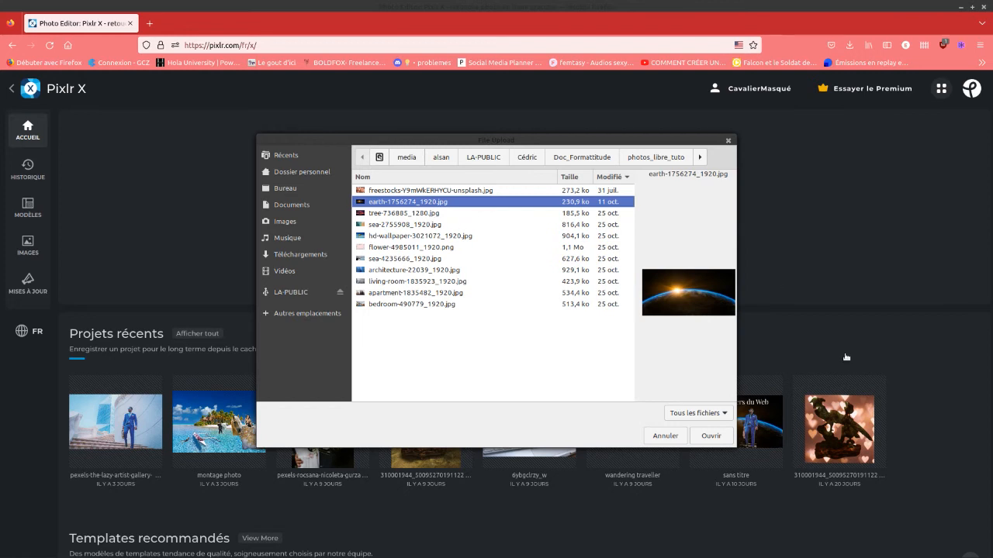
click(724, 440)
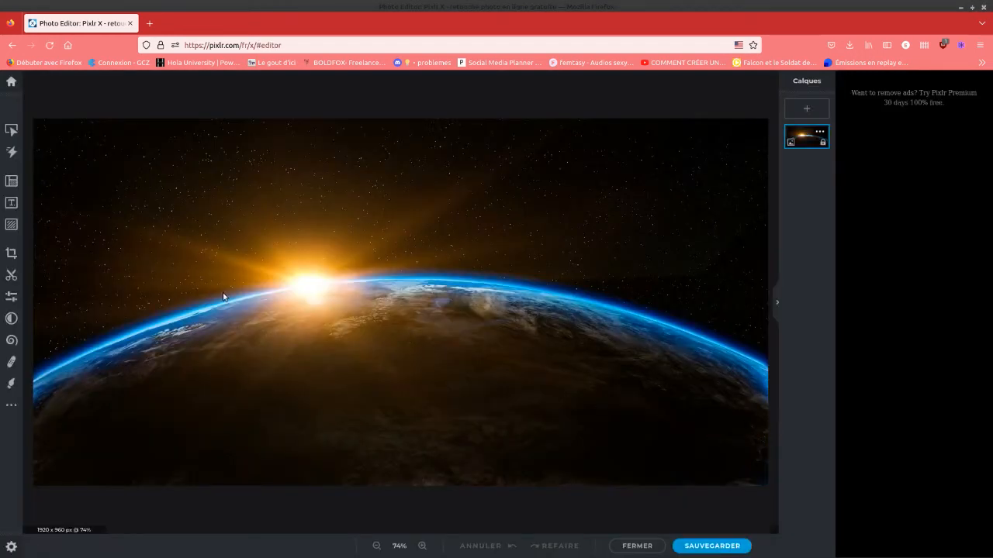
Step: Start adding an image layer and browse to the background-remover(1) folder inside photos_libre_tuto
click(808, 108)
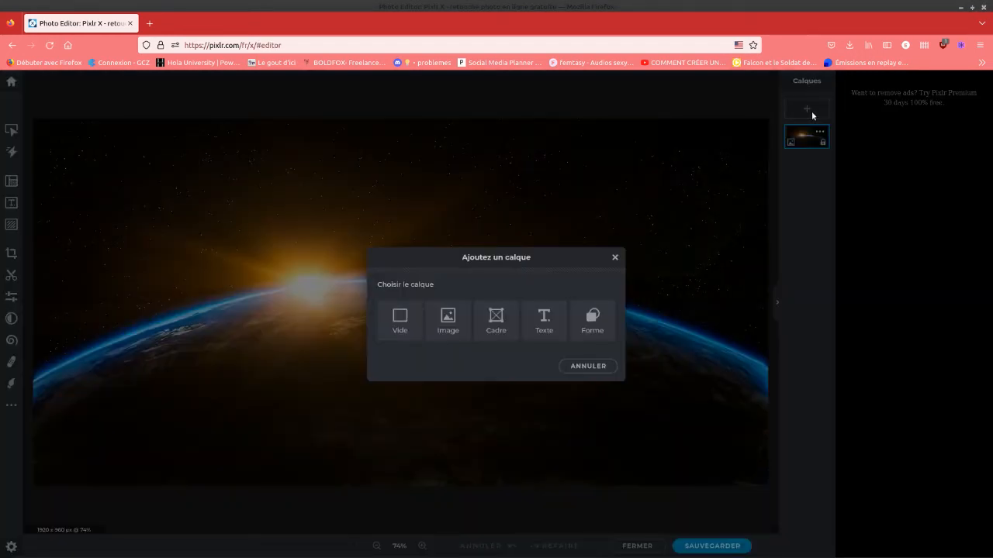
click(448, 318)
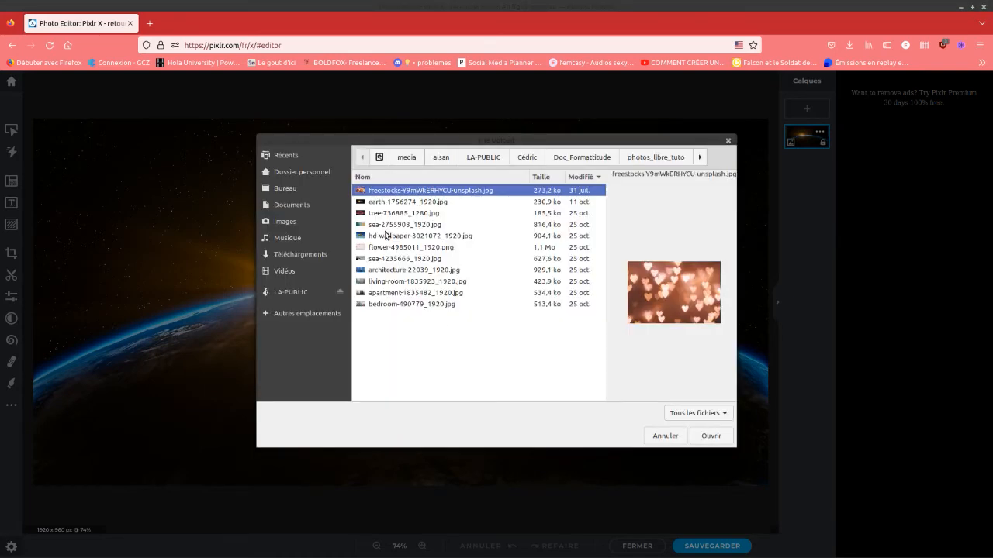
click(652, 159)
double_click(411, 201)
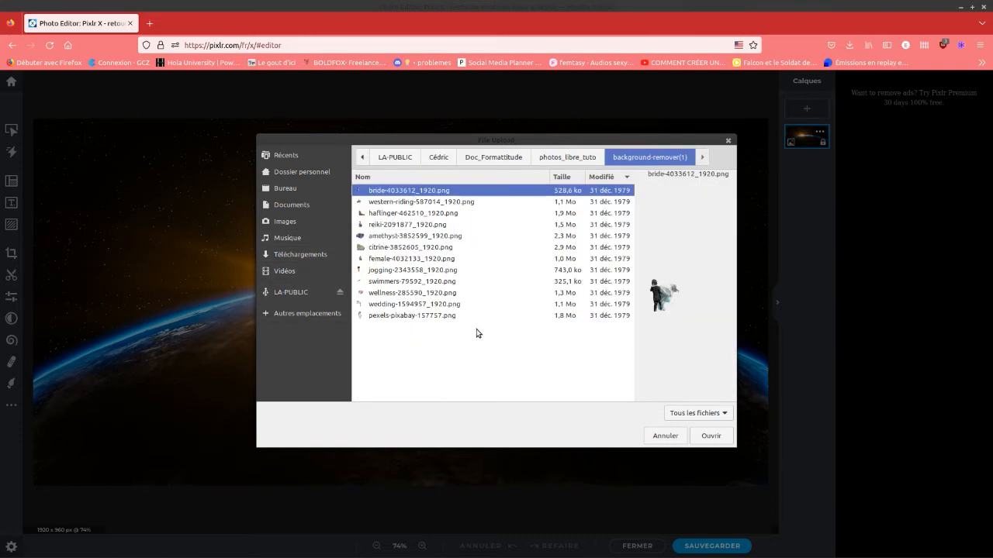
Step: Preview the cutouts and add western-riding-587014_1920.png as a layer over the earth background
key(Down)
key(Down)
key(Down)
key(Down)
key(Up)
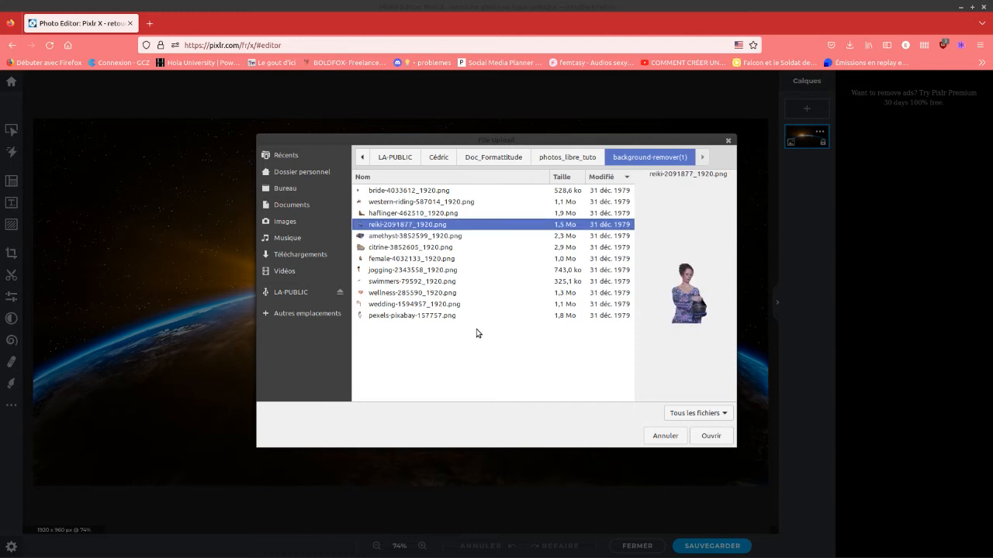
key(Down)
key(Down)
key(Down)
key(Down)
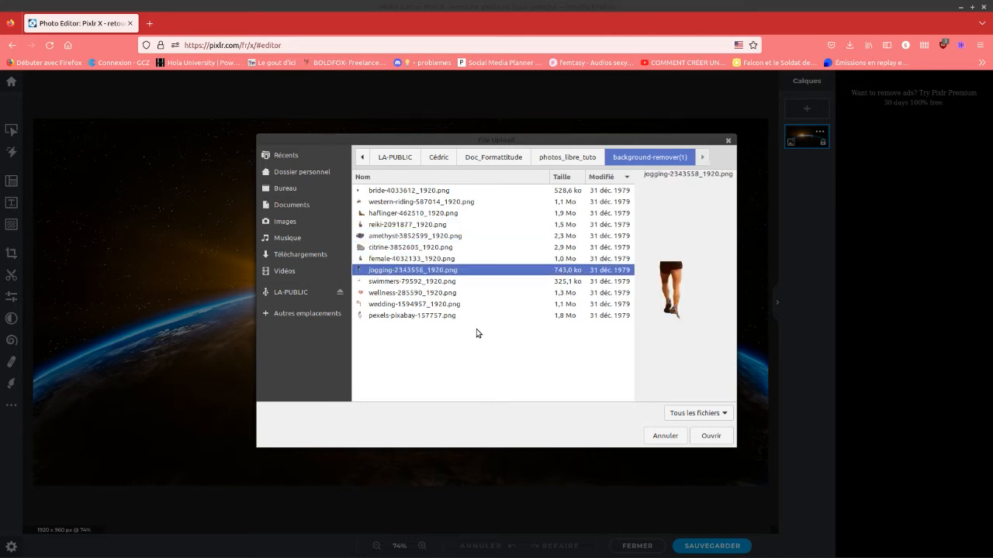
key(Down)
key(Up)
key(Up)
key(Up)
key(Up)
key(Up)
key(Up)
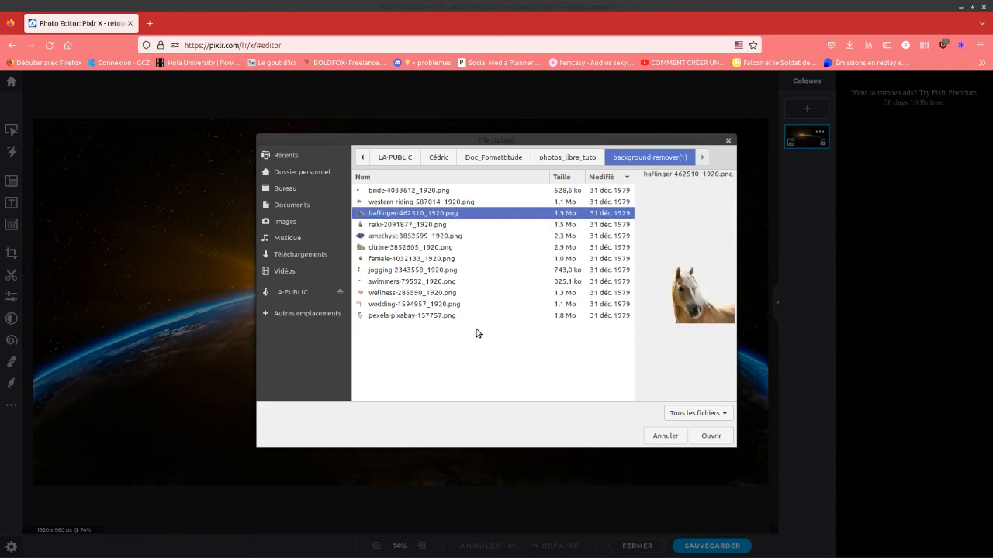
key(Up)
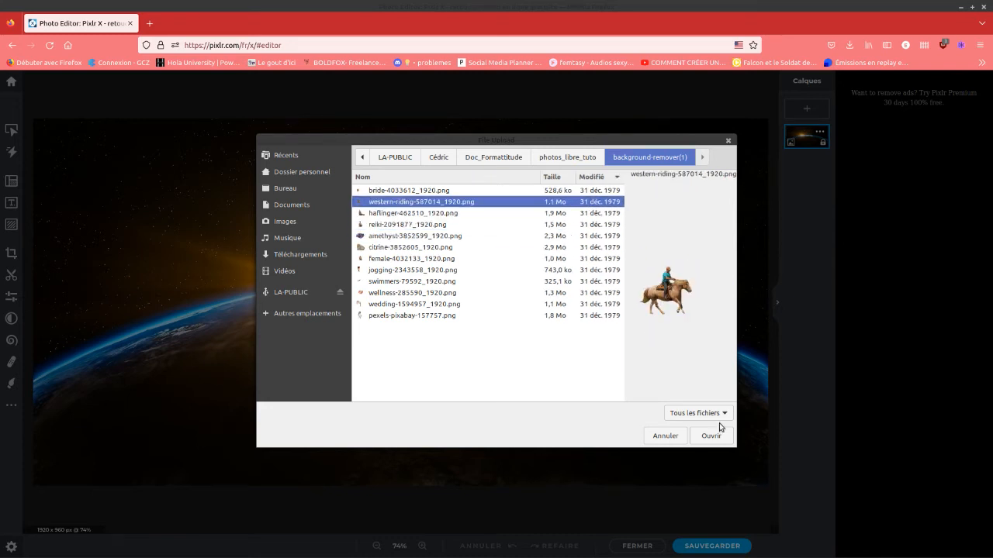
click(709, 440)
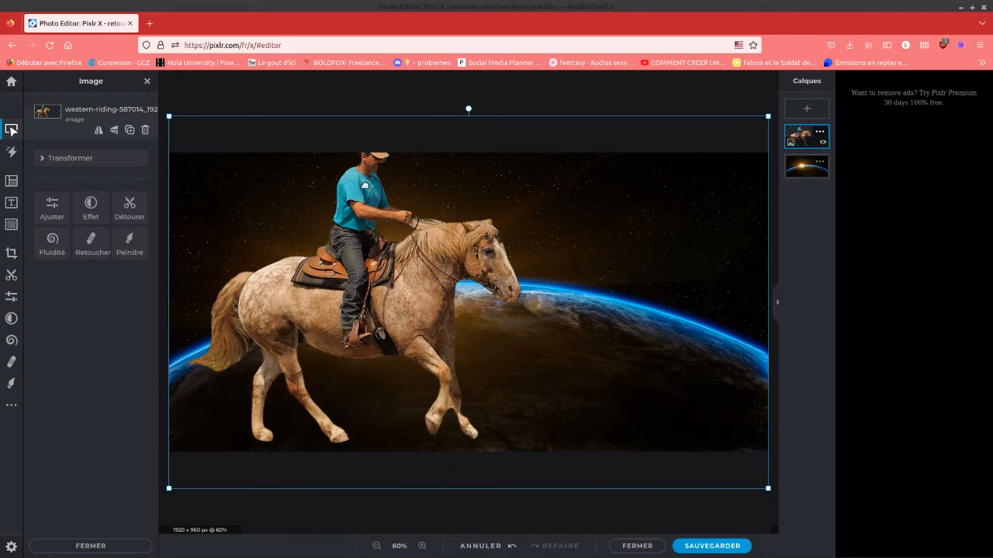
Step: Shrink the horse rider layer proportionally and move it to the left side of the earth image, then deselect it
drag(170, 116, 429, 331)
drag(567, 367, 319, 279)
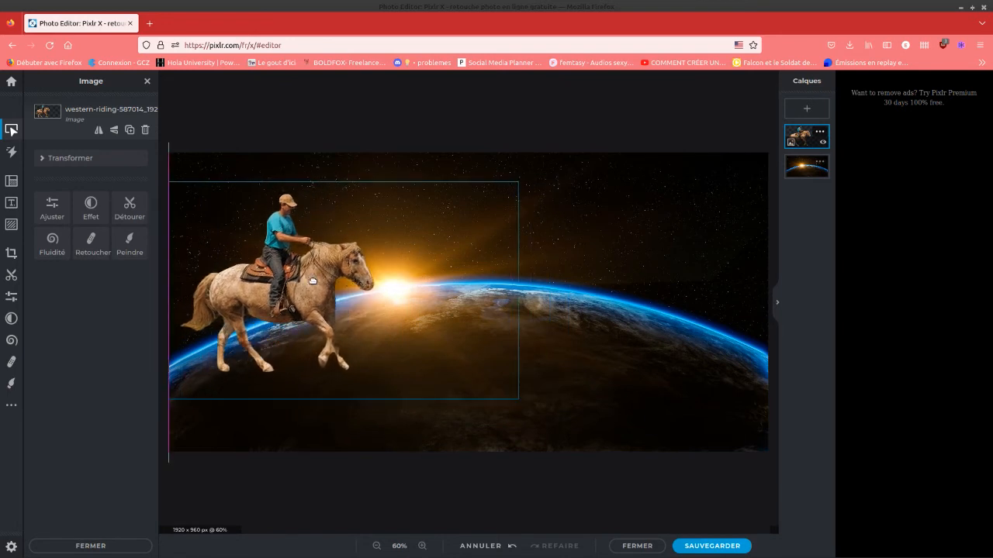
click(663, 266)
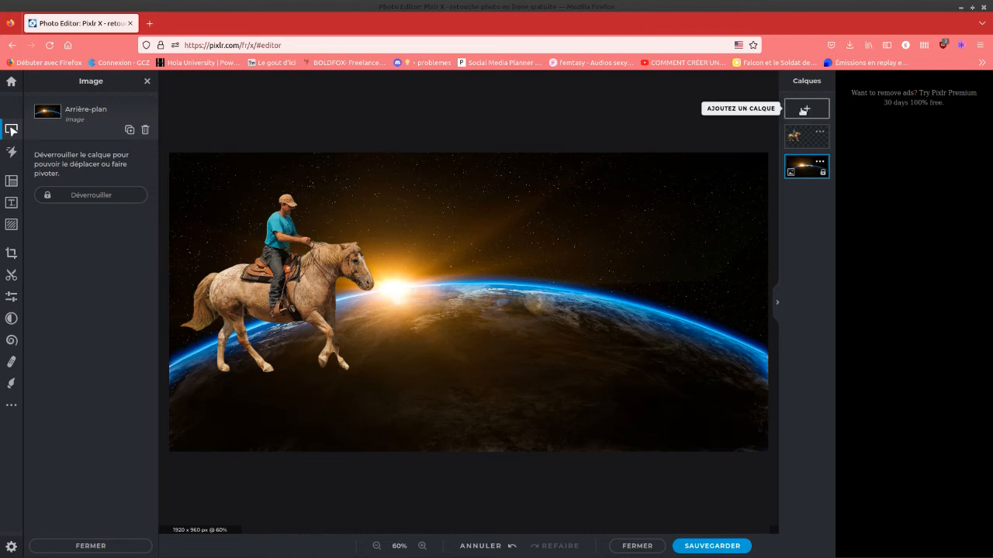
Step: Add sea-4235666_1920.jpg from the arriere_plan folder as an image layer between the earth background and the horse rider
click(802, 109)
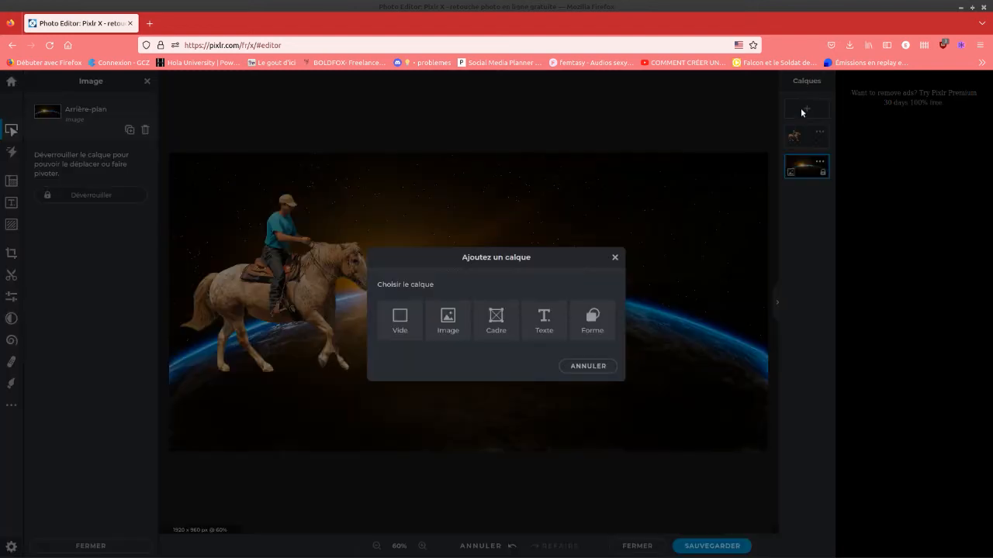
click(448, 318)
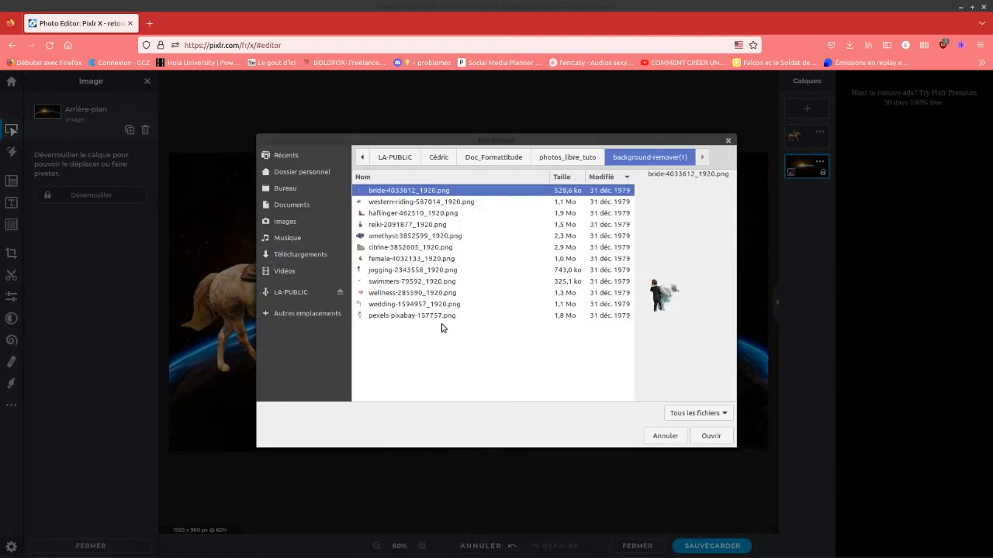
click(582, 158)
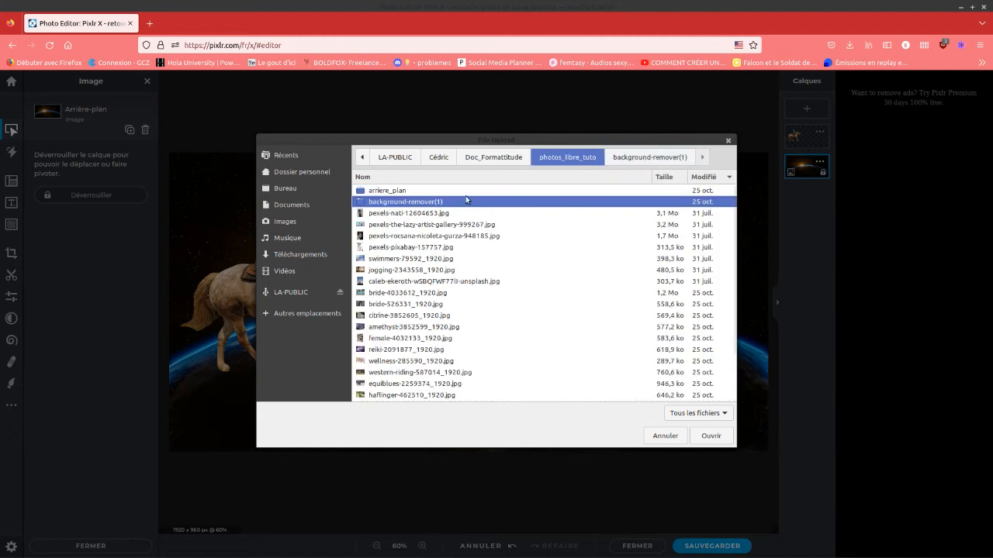
double_click(399, 191)
click(430, 295)
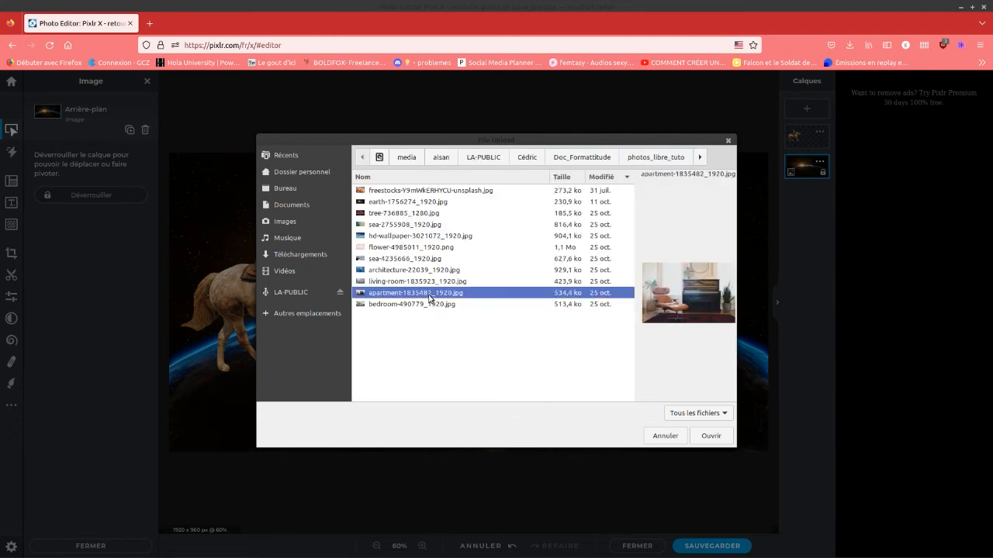
click(420, 271)
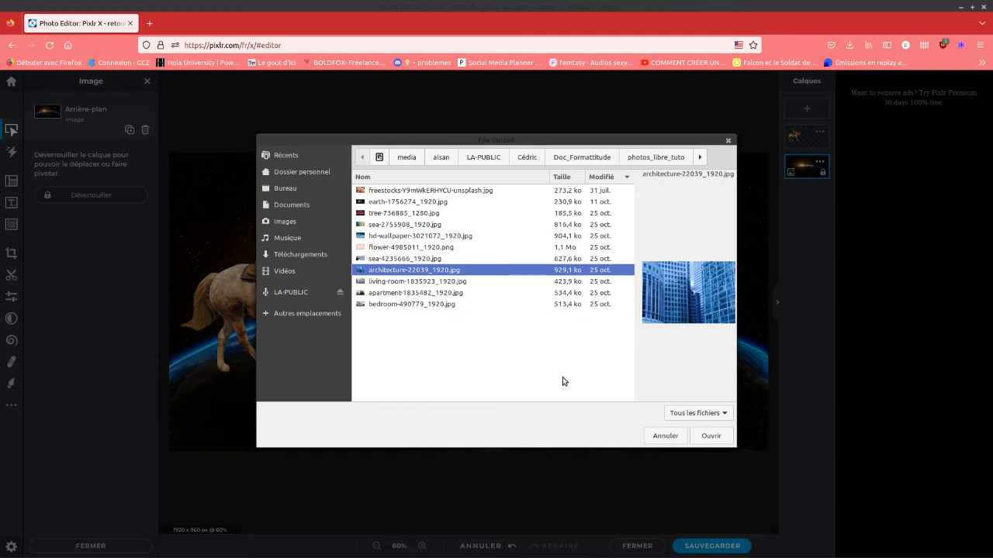
click(387, 260)
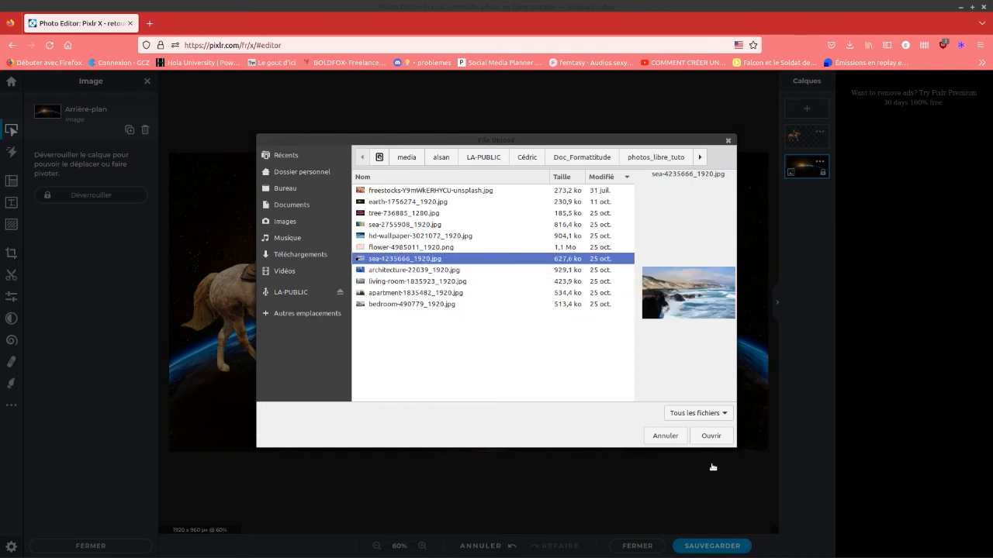
click(712, 436)
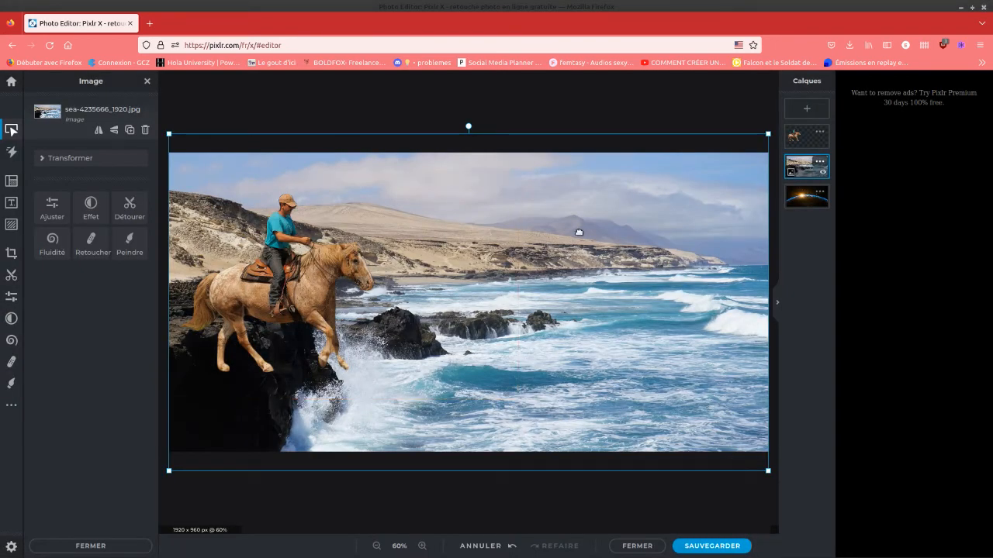
Step: Toggle the sea layer's visibility off and on, and shrink the horse rider to stand on the rocky cliff
click(824, 174)
click(824, 174)
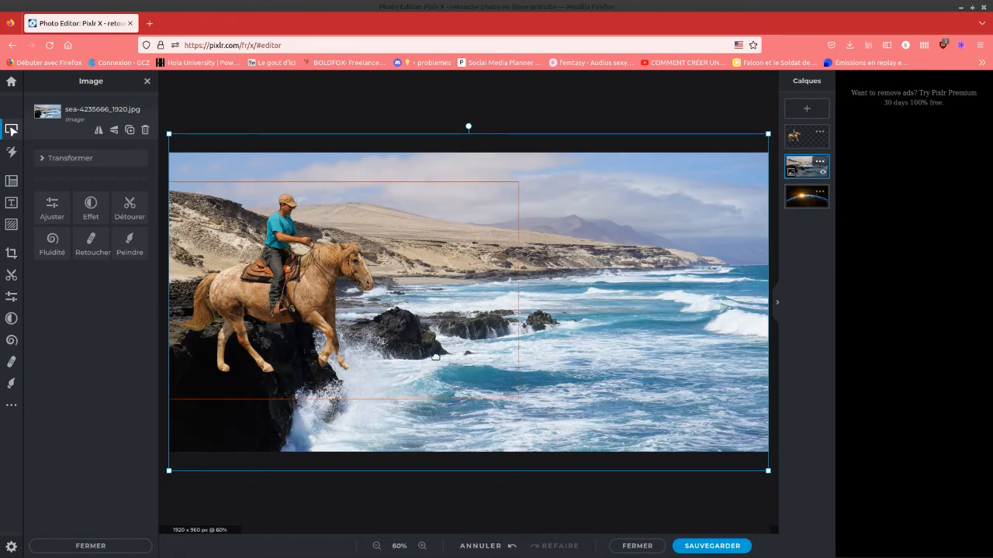
drag(262, 293, 215, 236)
drag(473, 127, 379, 226)
drag(283, 240, 319, 227)
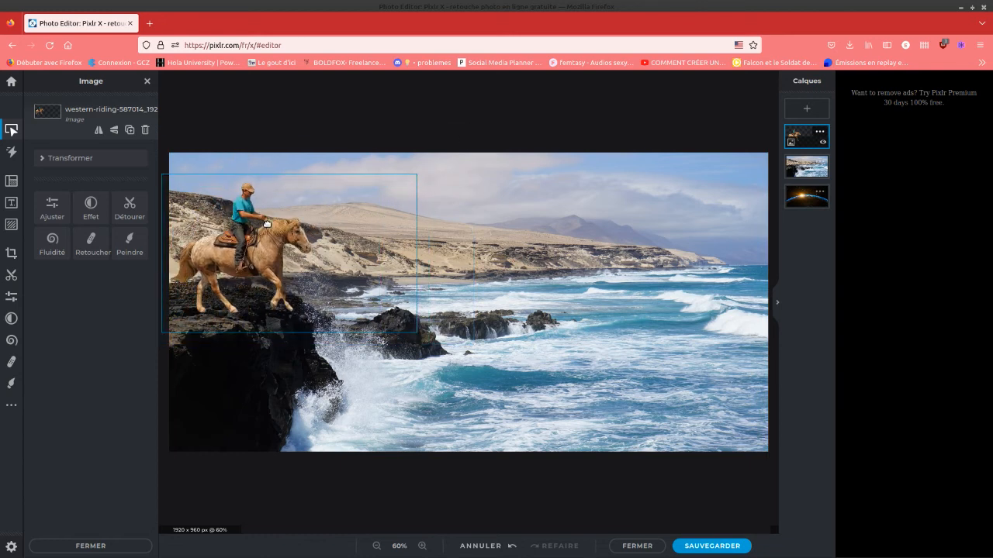
Step: Try to move the sea layer beneath the earth background in the layer stack
click(799, 200)
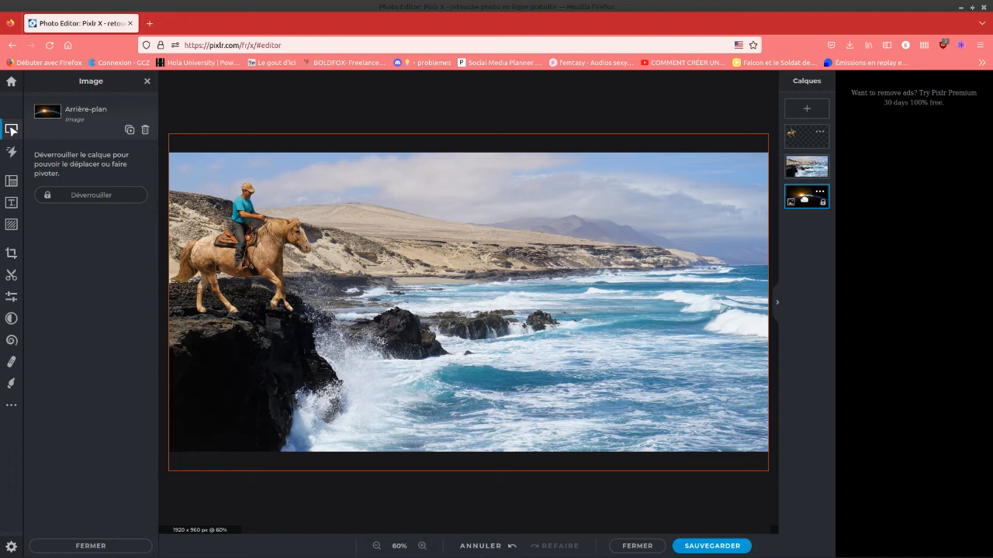
drag(806, 167, 816, 221)
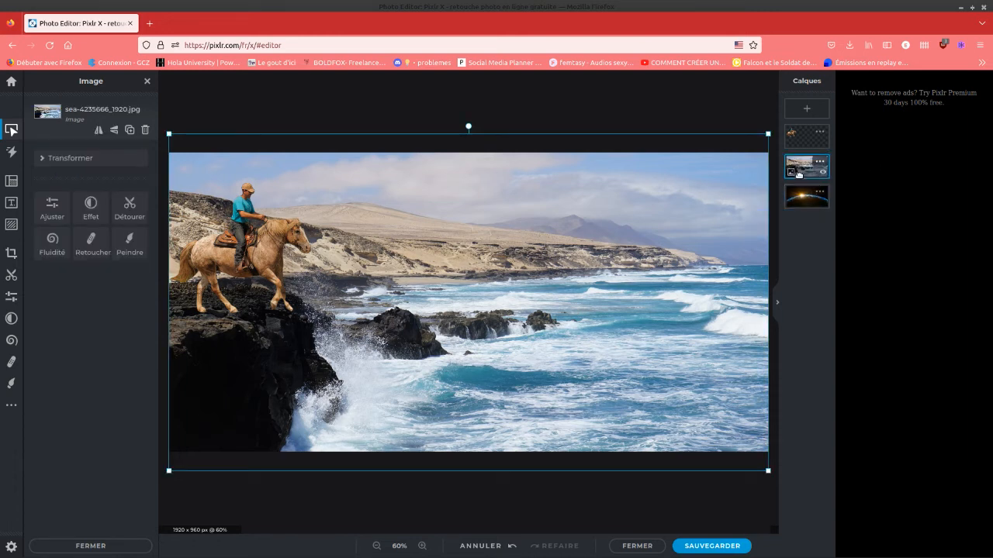
click(812, 202)
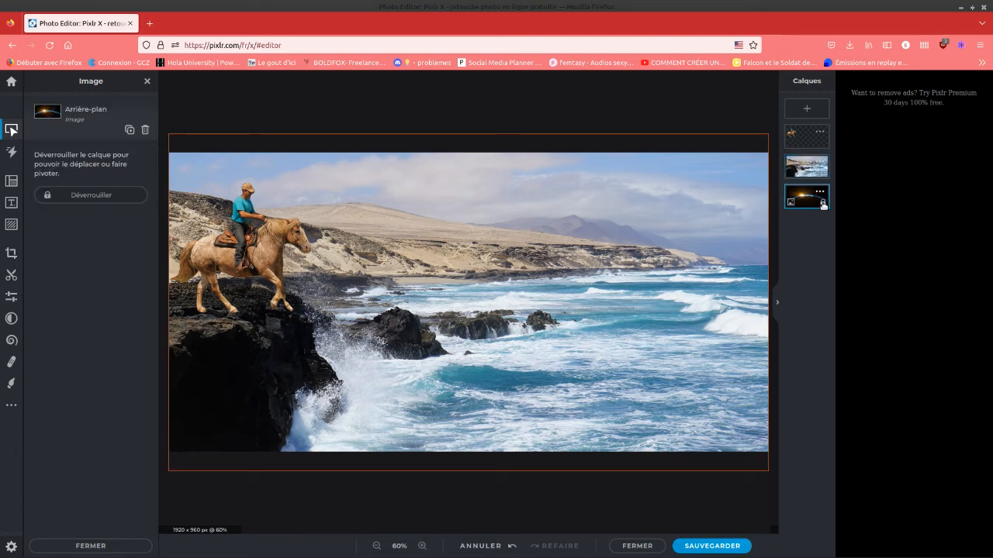
drag(806, 167, 812, 225)
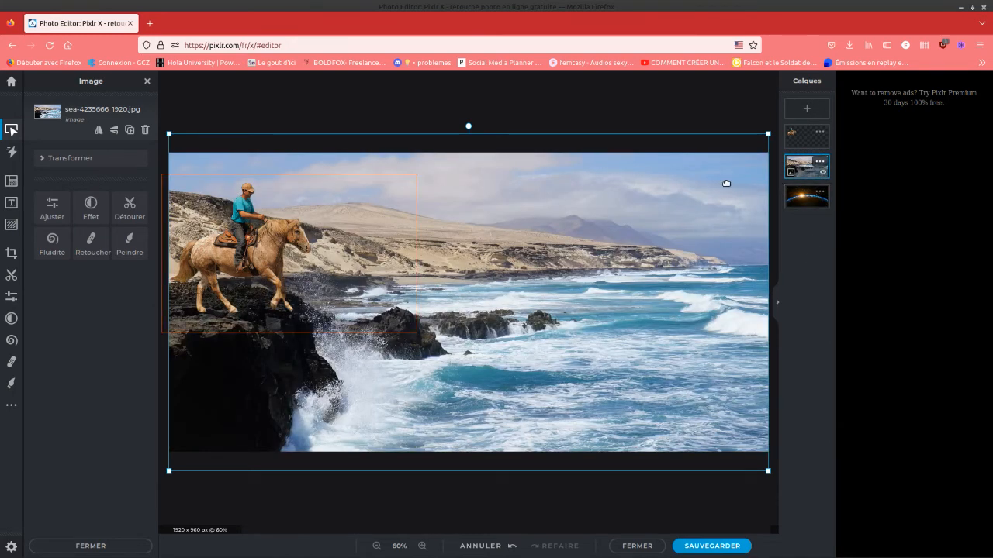
Step: Start adding another image layer and browse to the background-remover(1) folder inside photos_libre_tuto
click(806, 109)
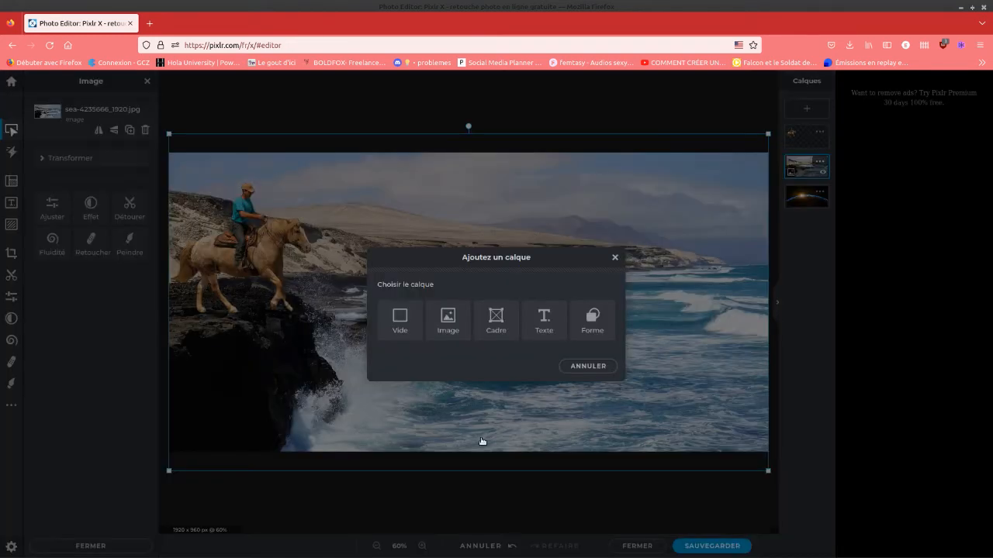
click(448, 335)
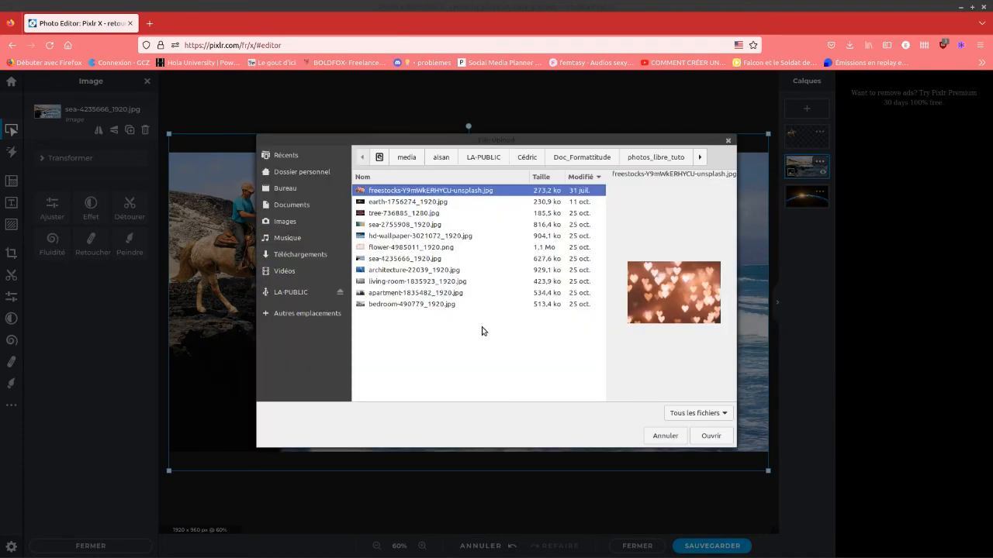
click(652, 159)
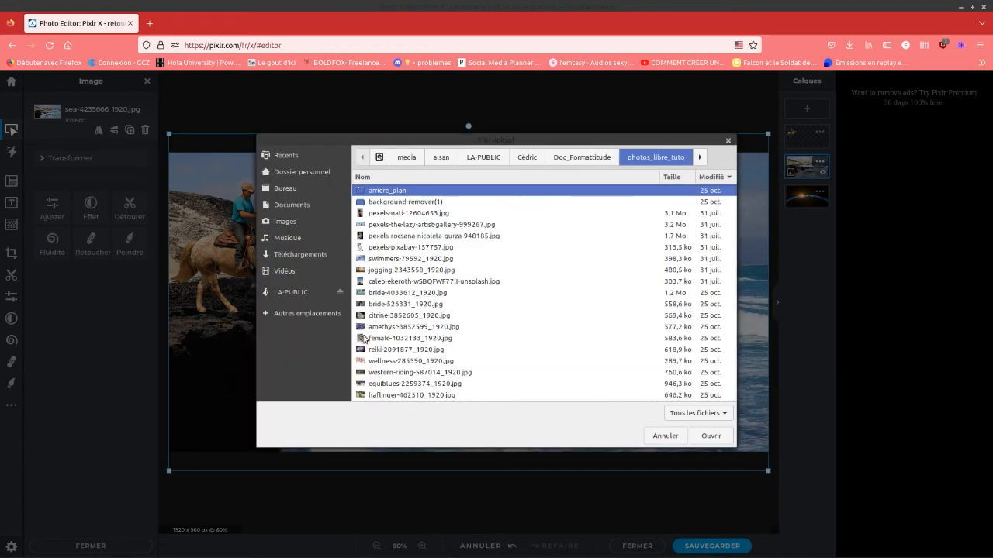
scroll(413, 358, down, 3)
scroll(414, 356, up, 3)
double_click(386, 203)
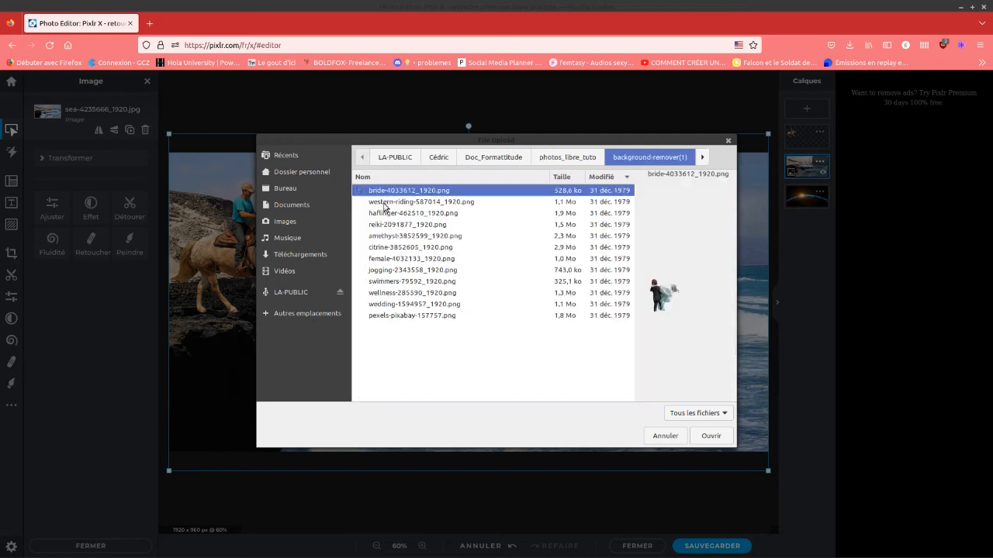
Step: Preview the available cutouts and add bride-4033612_1920.png as a layer above the sea image
click(411, 294)
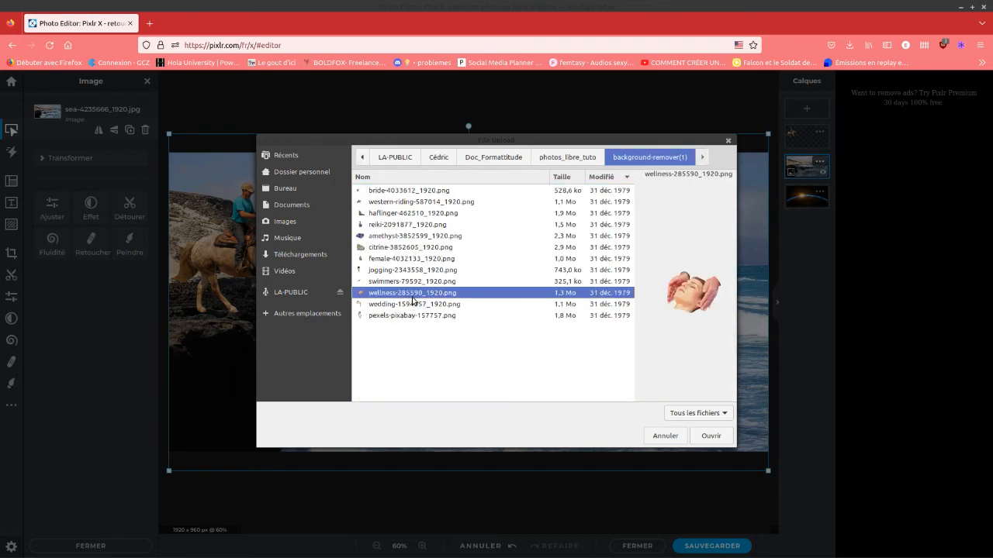
click(411, 305)
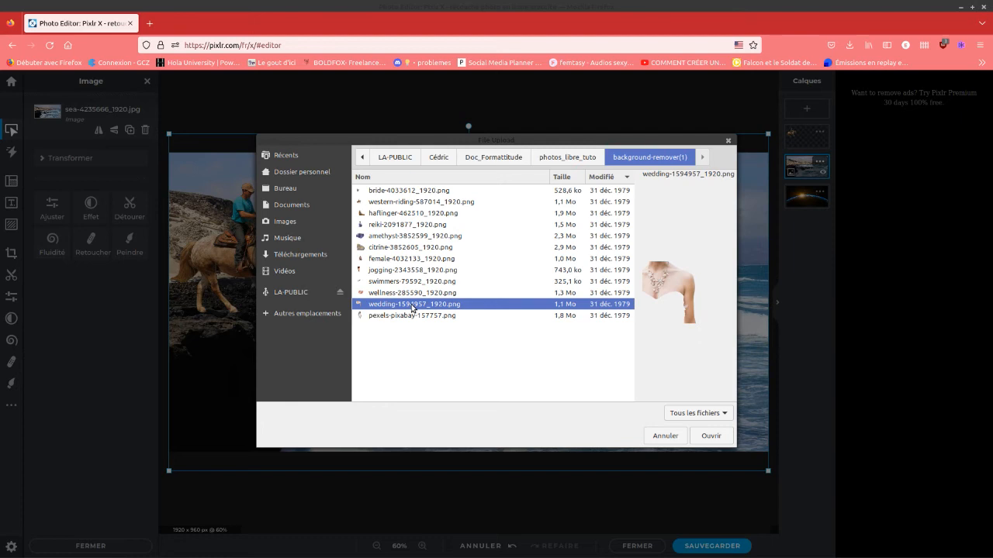
key(Down)
key(Up)
key(Up)
key(Up)
key(Up)
key(Up)
key(Up)
key(Up)
key(Down)
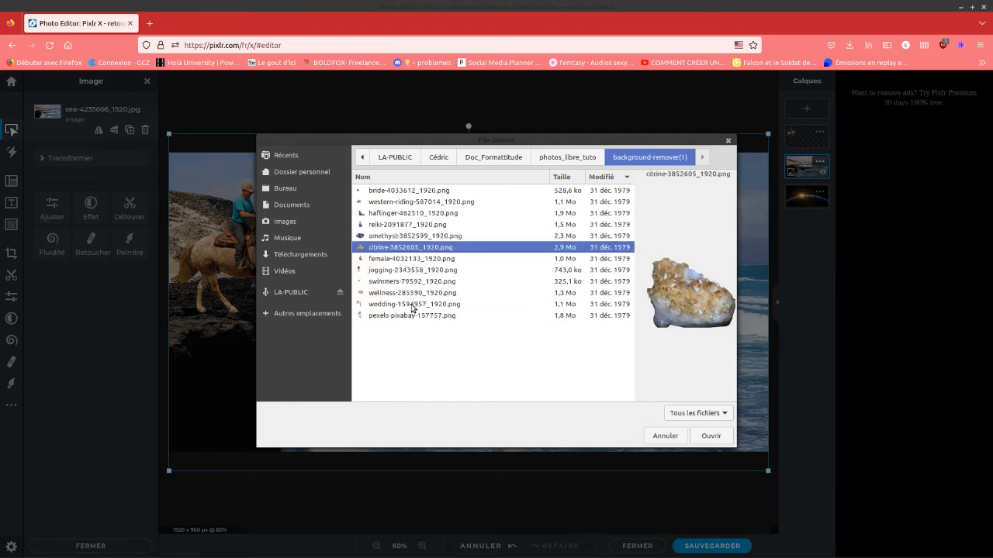
key(Up)
key(Up)
key(Up)
key(Up)
key(Up)
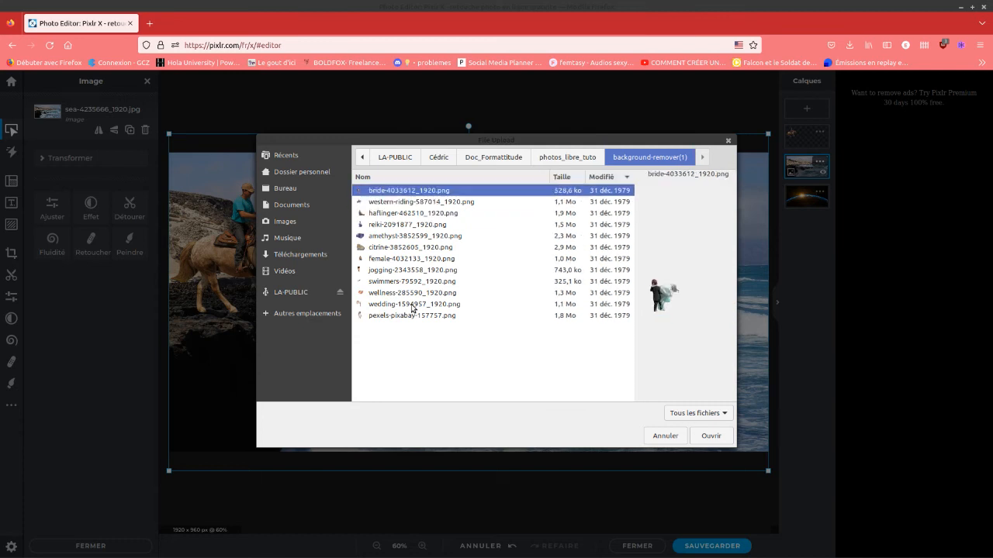
key(Down)
key(Up)
click(723, 441)
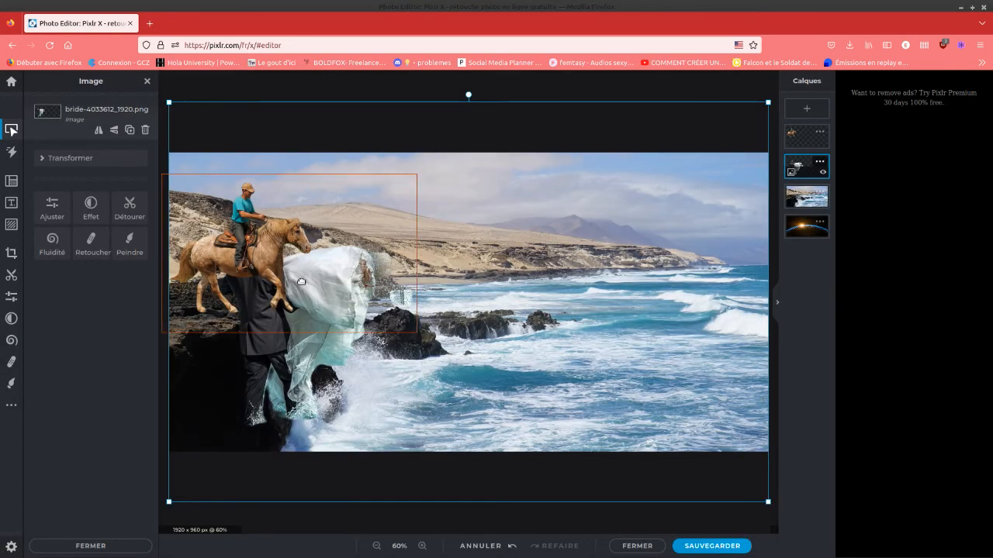
Step: Shrink the bride and groom layer proportionally and place the couple in the water, right of the cliff
click(326, 303)
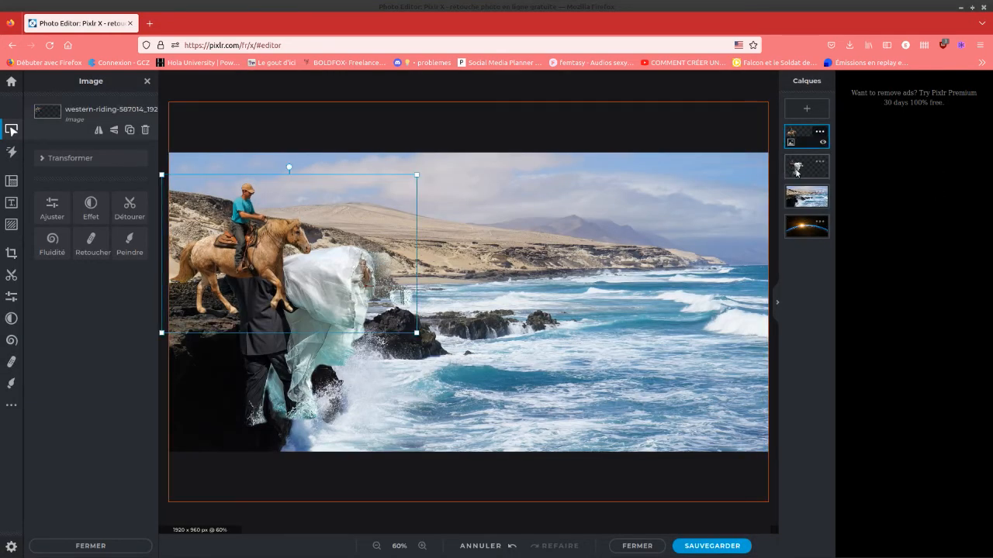
click(319, 392)
drag(331, 401, 542, 401)
drag(380, 102, 646, 331)
drag(663, 404, 355, 373)
drag(462, 411, 555, 416)
Step: Hide the sea layer to compare the cutouts over the earth background, and show it again
click(613, 250)
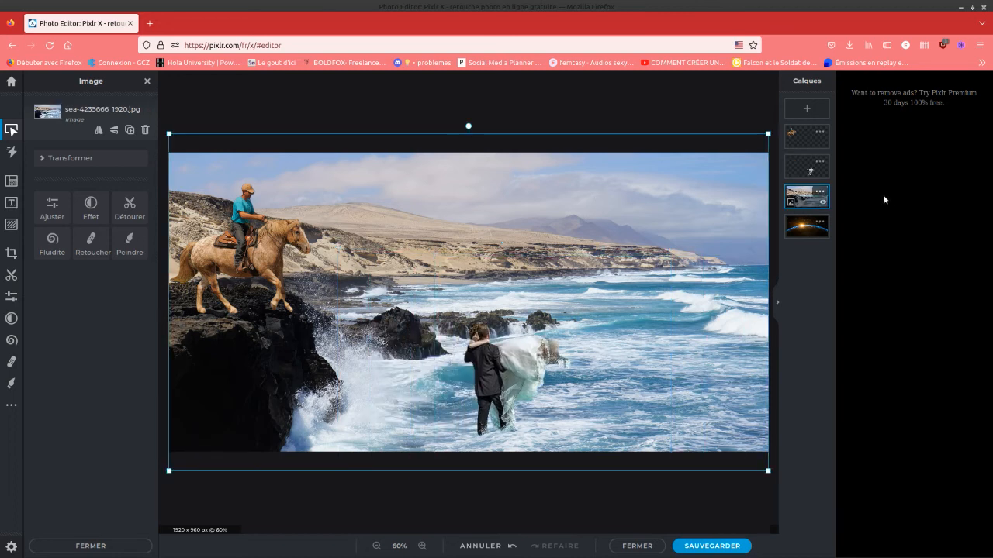
click(822, 205)
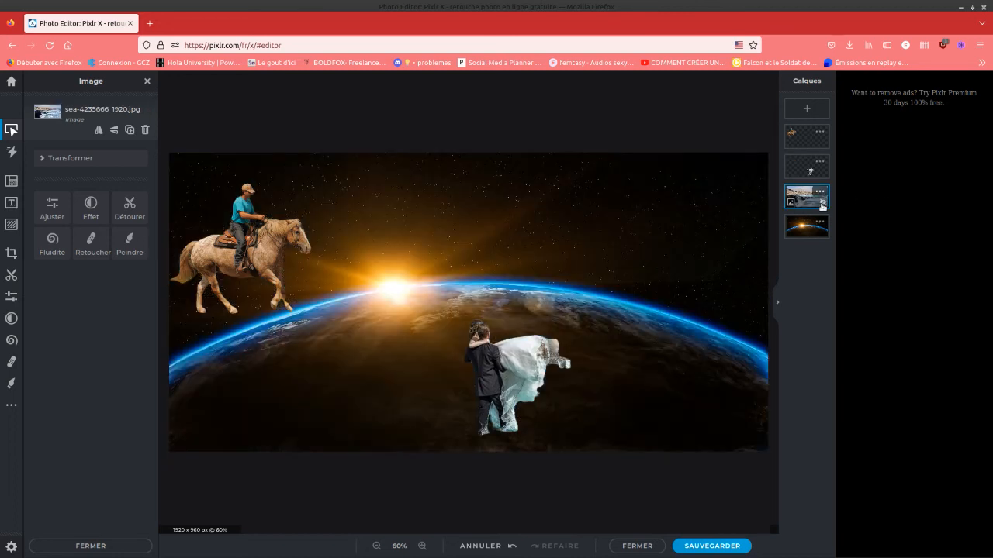
click(822, 204)
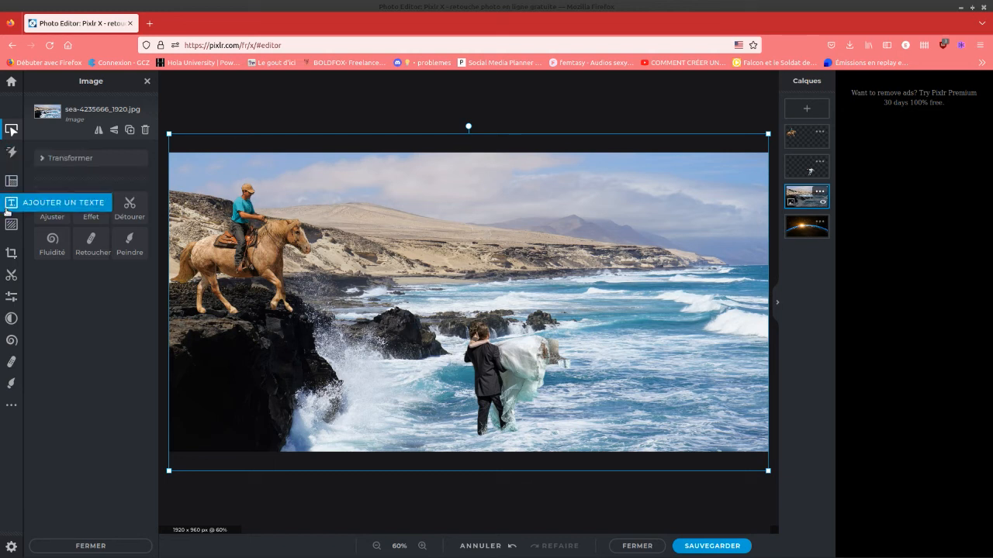
Step: Crop the image to 1219 x 960 px by trimming its right side, and close the save options without exporting
click(11, 253)
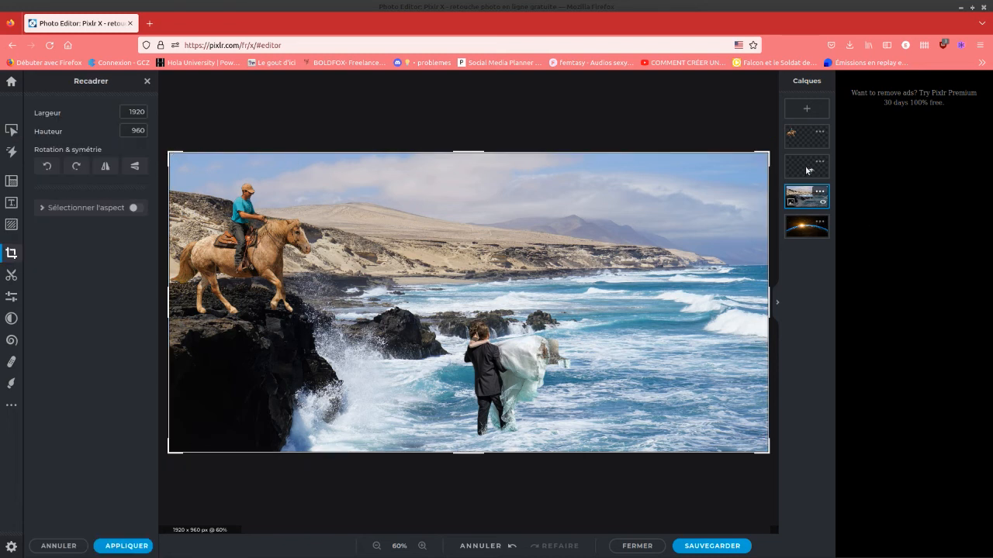
drag(764, 155, 545, 154)
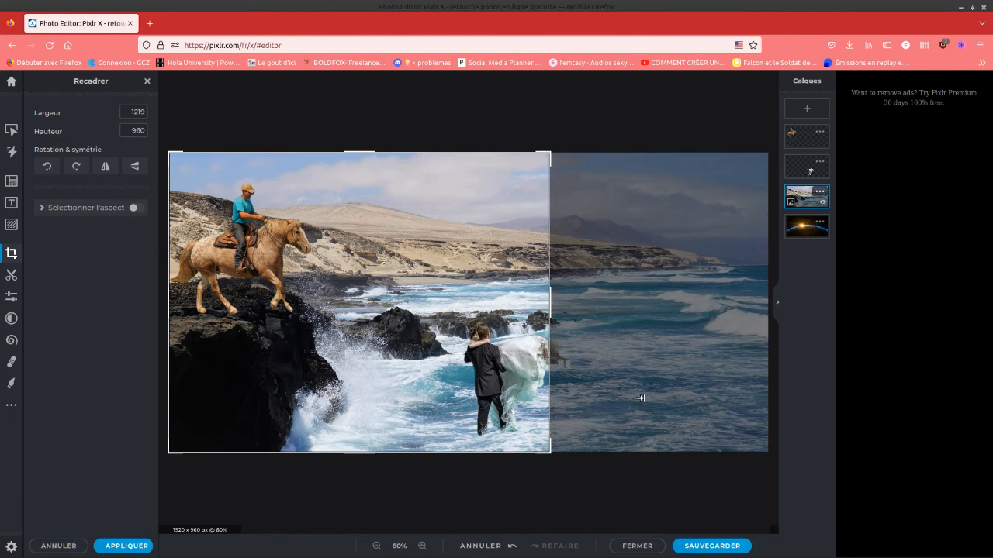
click(728, 546)
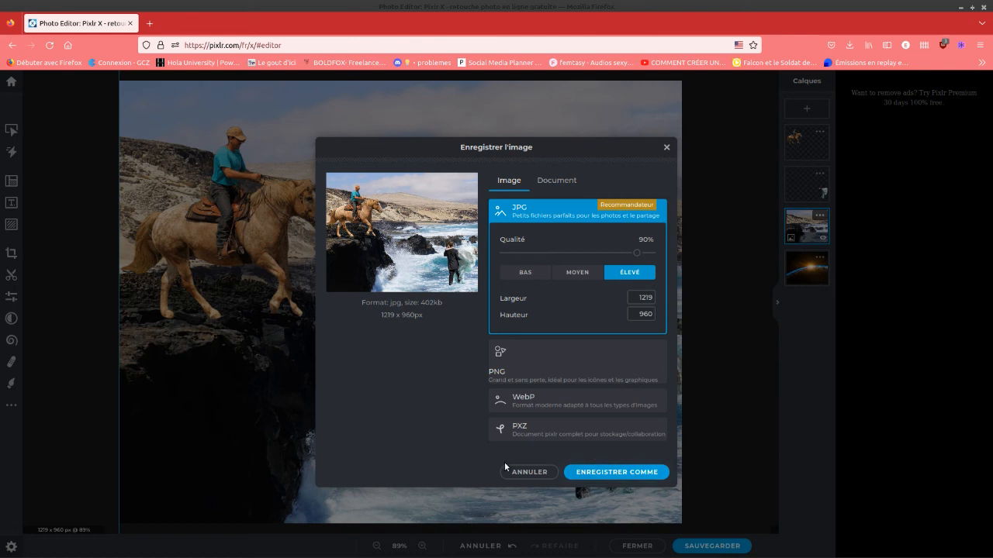
click(518, 472)
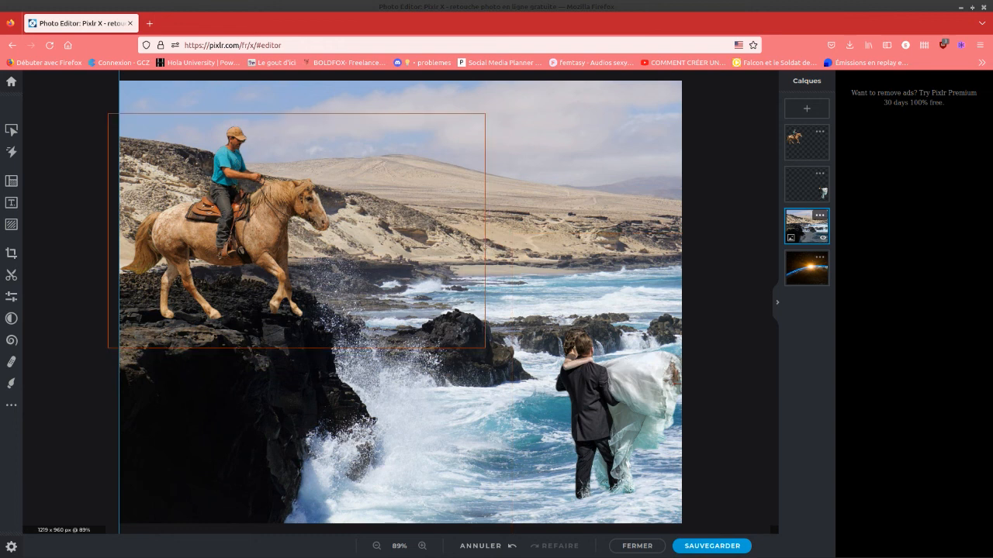
Step: Cut the sea layer to a circle around the horse rider, using the Garder mode with no soft edge
click(11, 275)
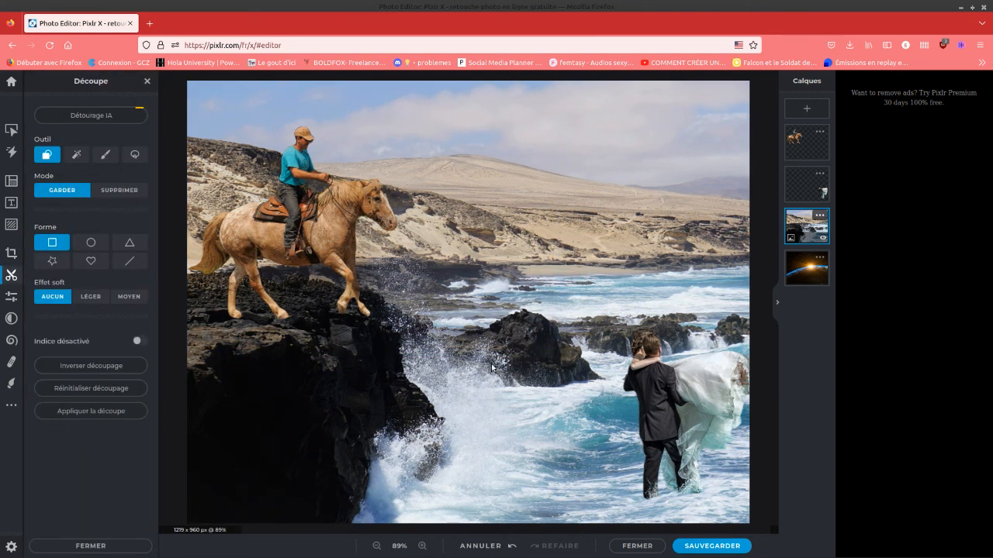
click(91, 242)
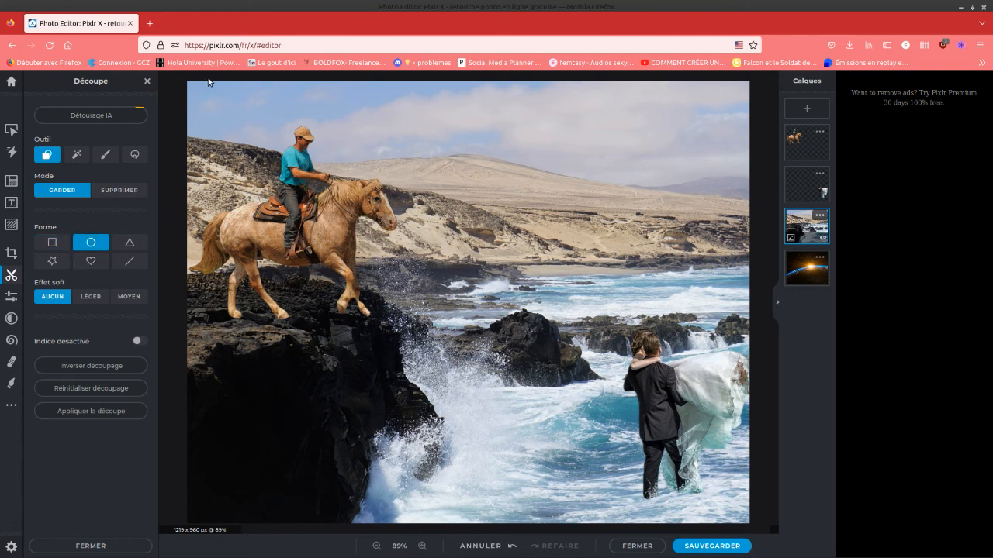
drag(188, 97, 436, 357)
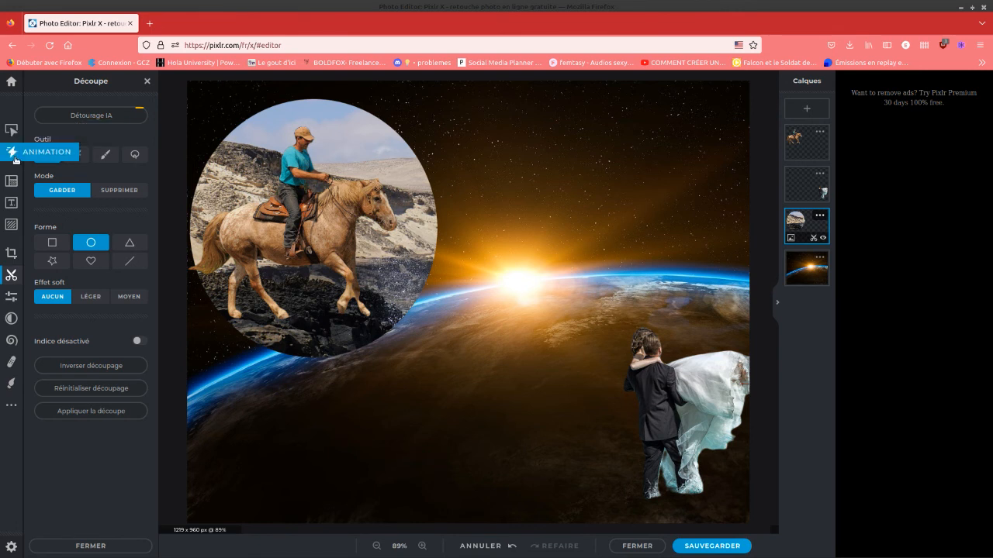
Step: Shrink the couple and move it beside the circular cutout over the earth, and nudge the circle slightly down
click(12, 130)
drag(662, 391, 497, 341)
drag(435, 200, 585, 370)
drag(656, 447, 437, 388)
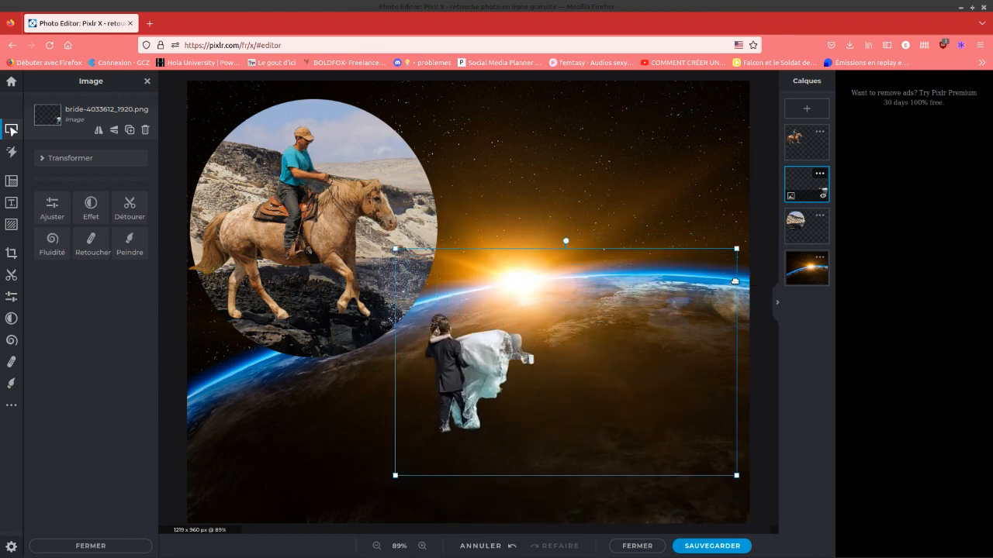
drag(623, 173, 624, 177)
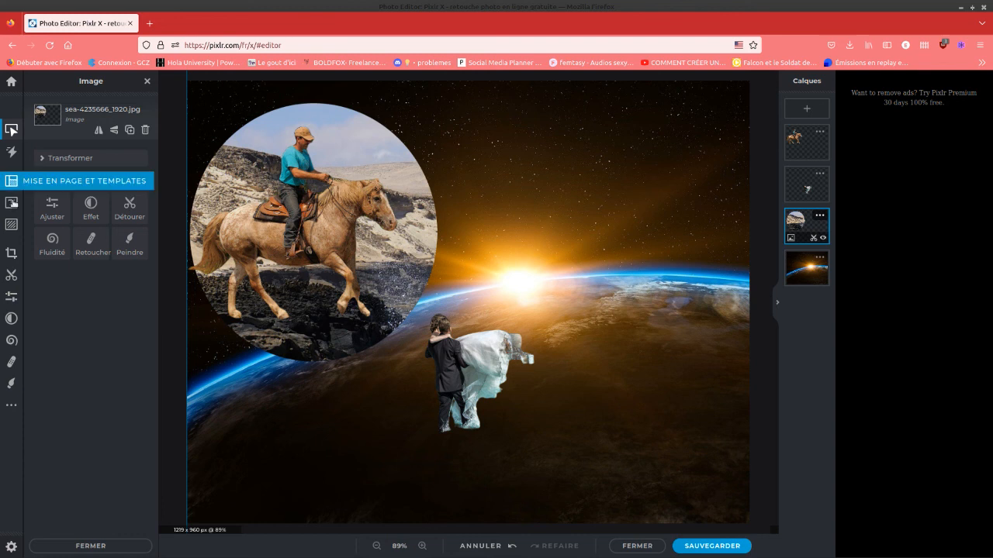
Step: Examine the options of the Retoucher and Tracer tools and close them
click(11, 368)
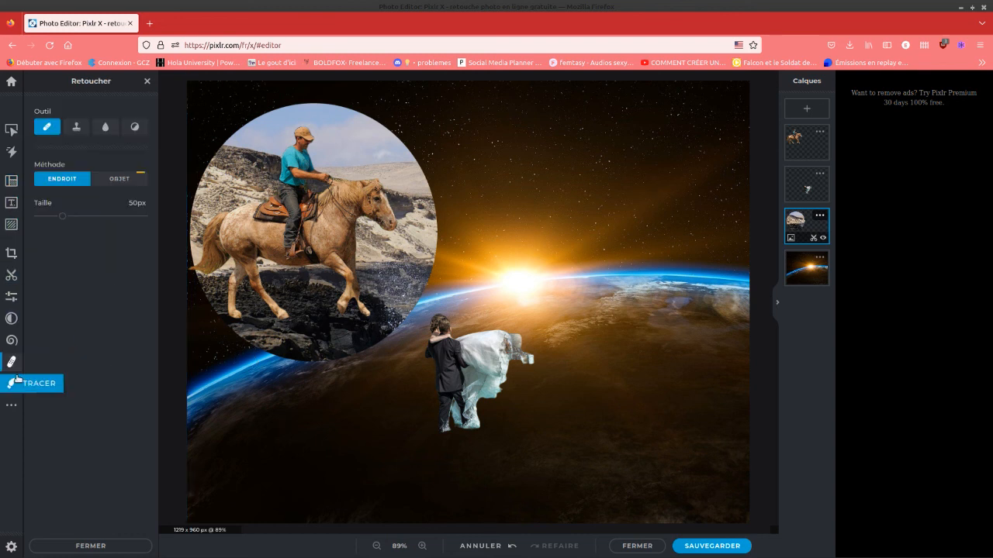
click(15, 380)
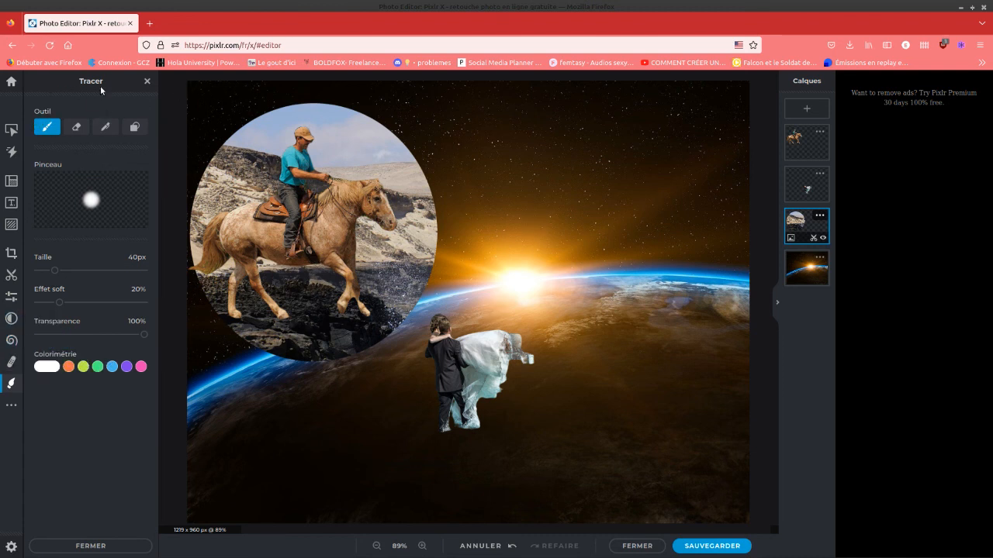
click(147, 81)
Step: Open the save options, compare the JPG quality levels, and keep the Élevé quality at 90%
click(683, 547)
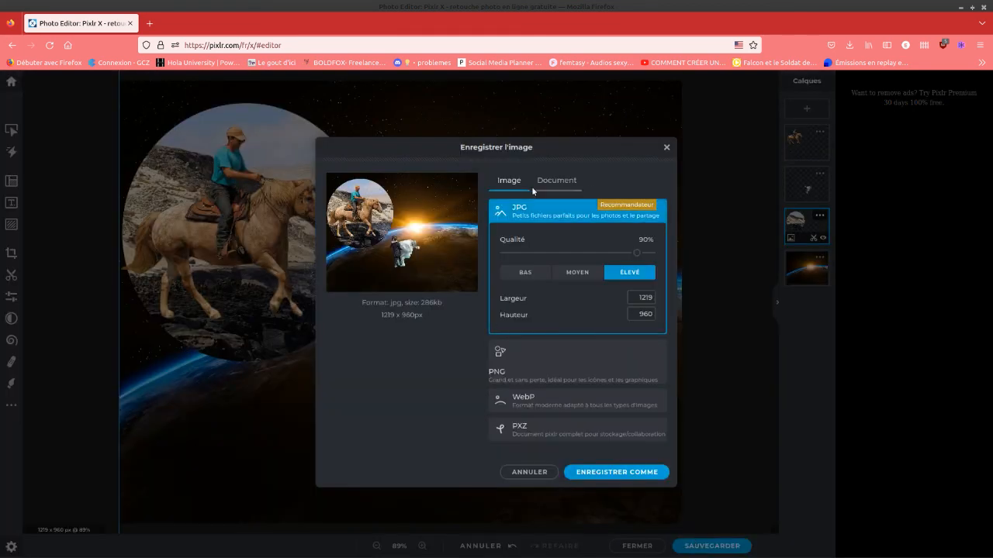
click(577, 272)
click(525, 272)
click(584, 276)
click(629, 274)
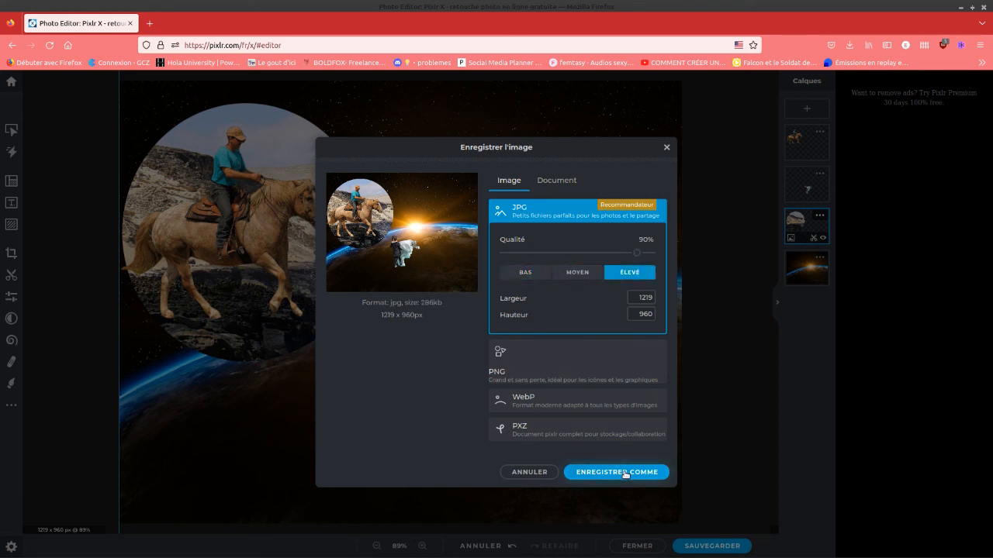